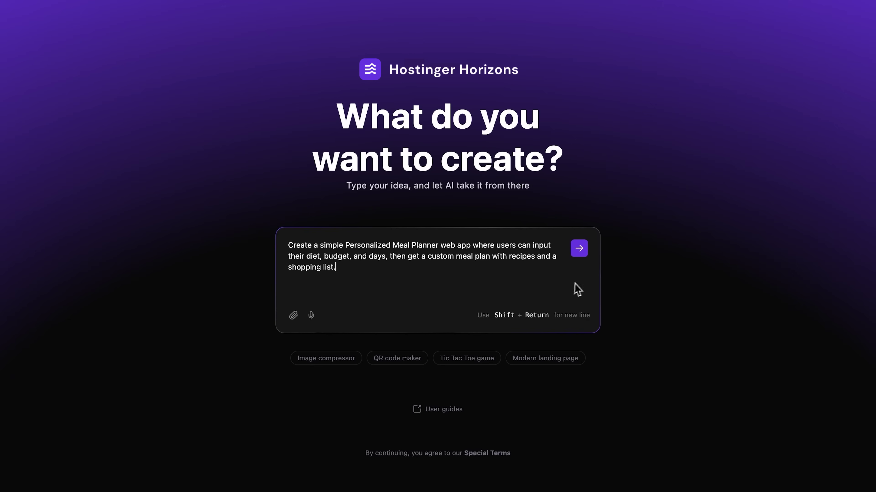
# - Submit the entered prompt for a Personalized Meal Planner web app and read through the proposed build plan
pyautogui.click(578, 250)
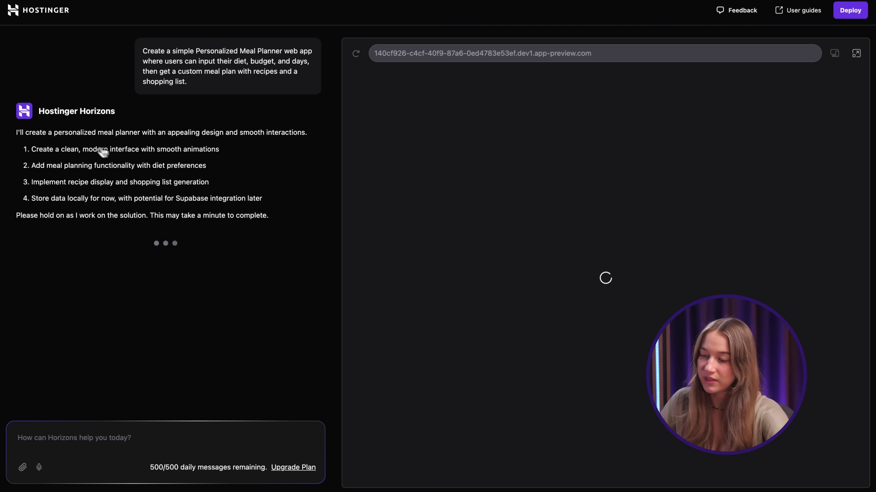
pyautogui.moveTo(16, 138); pyautogui.dragTo(276, 224)
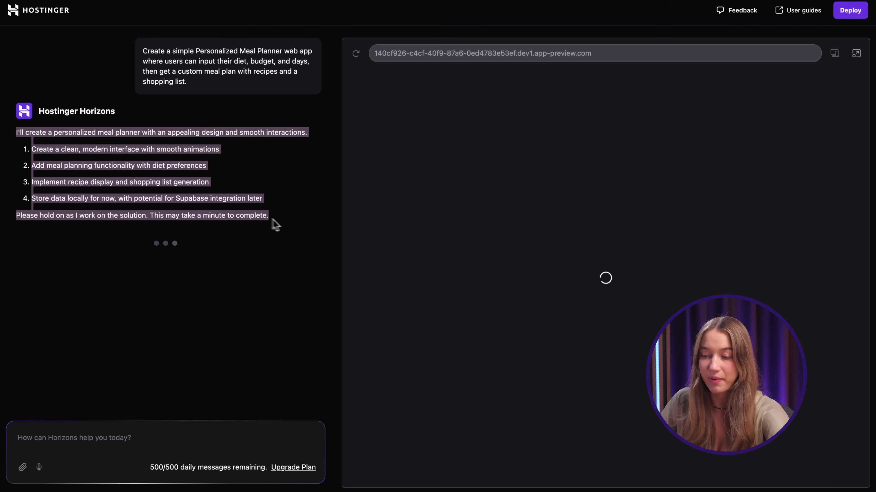
pyautogui.click(55, 143)
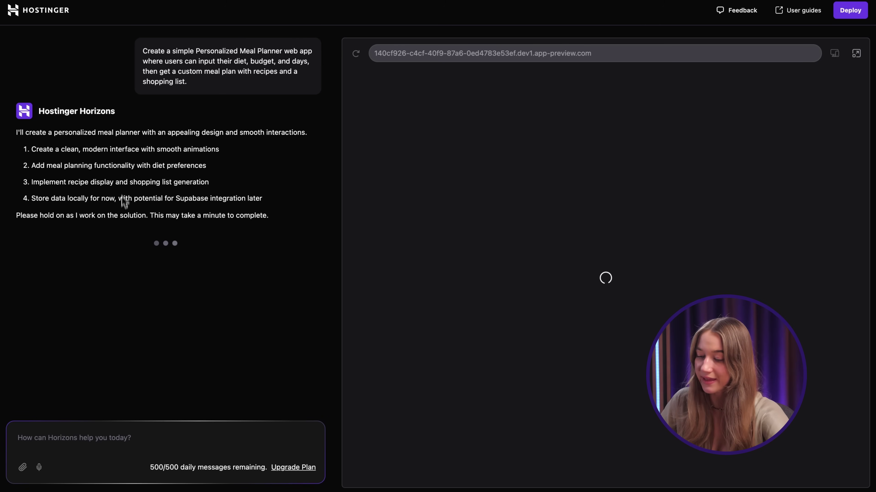
pyautogui.moveTo(268, 216); pyautogui.dragTo(27, 150)
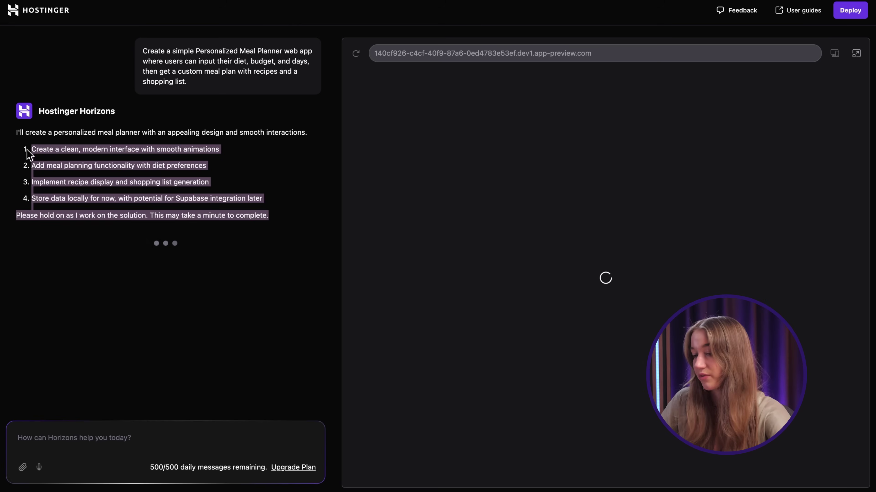
pyautogui.click(44, 215)
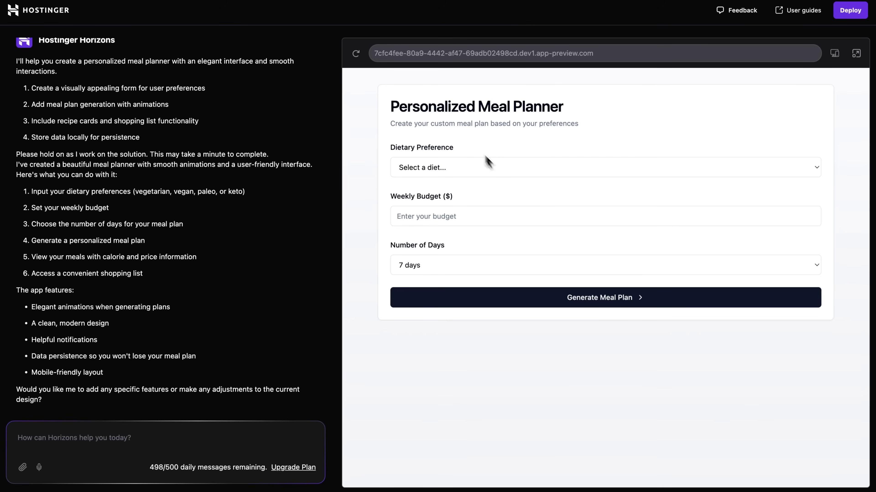
# - Examine the generated planner form's dietary preference choices, weekly budget field and number of days choices
pyautogui.click(458, 168)
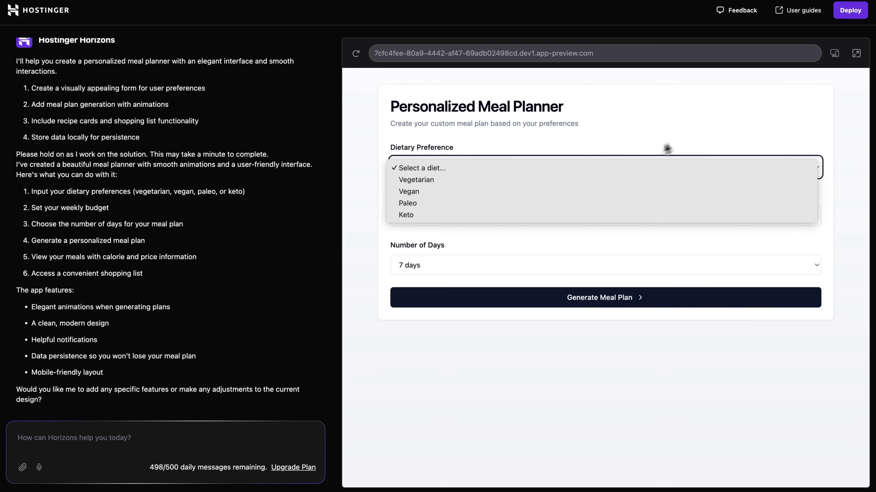
pyautogui.click(711, 133)
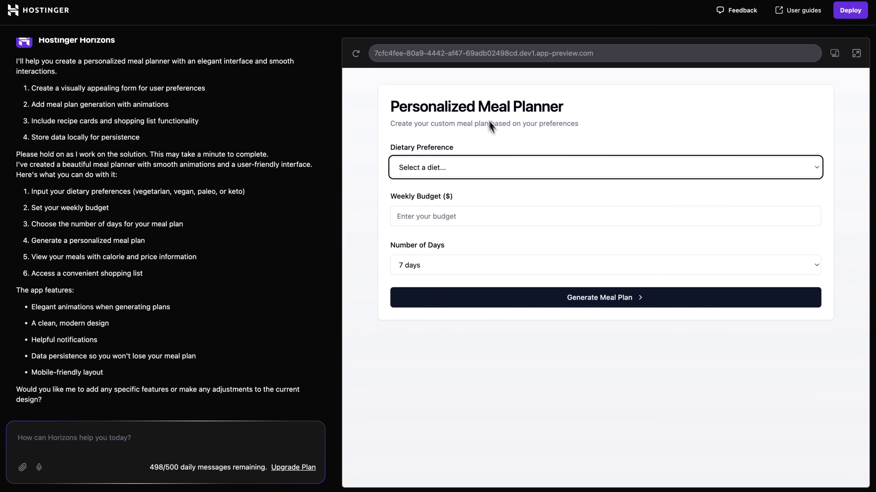
pyautogui.click(625, 168)
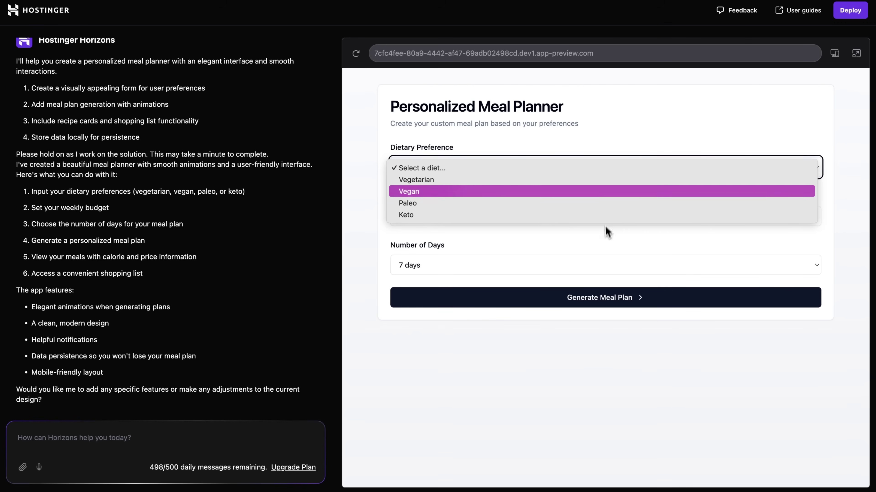
pyautogui.click(617, 140)
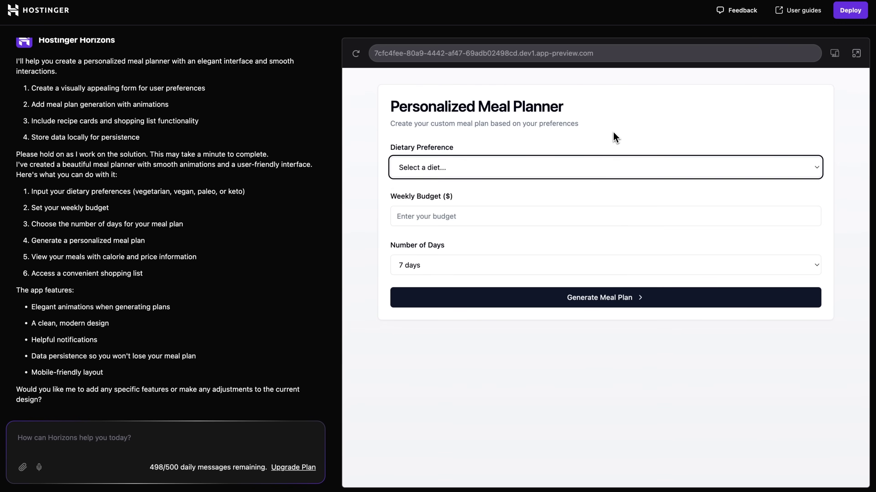
pyautogui.click(565, 216)
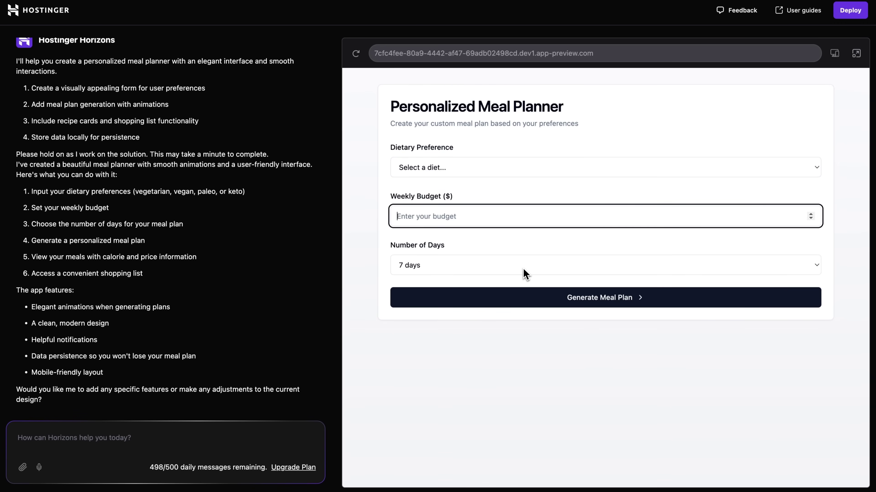
pyautogui.click(509, 260)
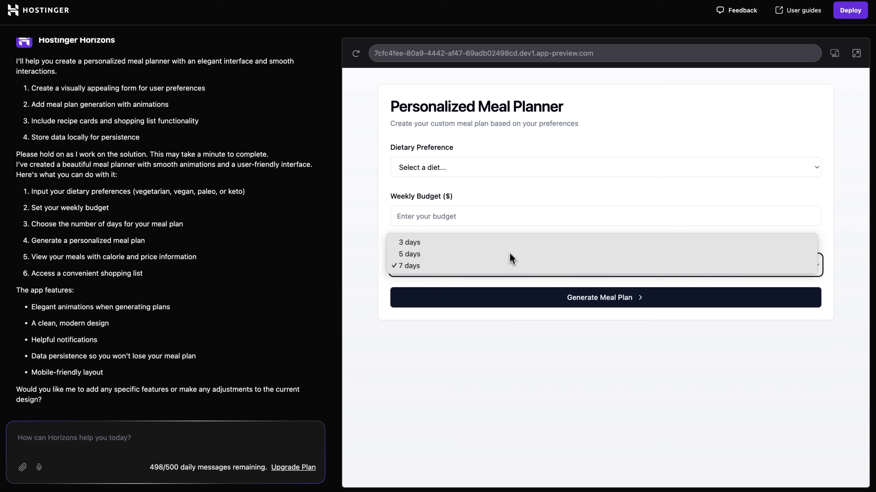
pyautogui.press('Up')
pyautogui.click(582, 149)
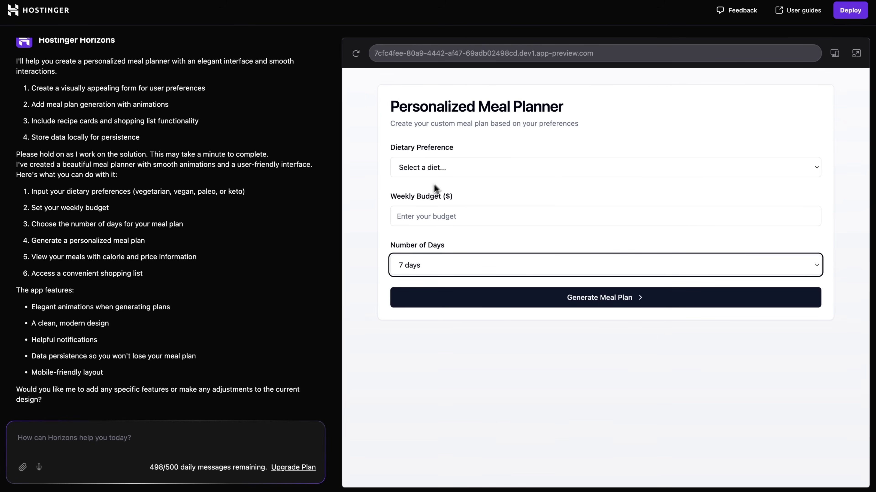
pyautogui.click(447, 174)
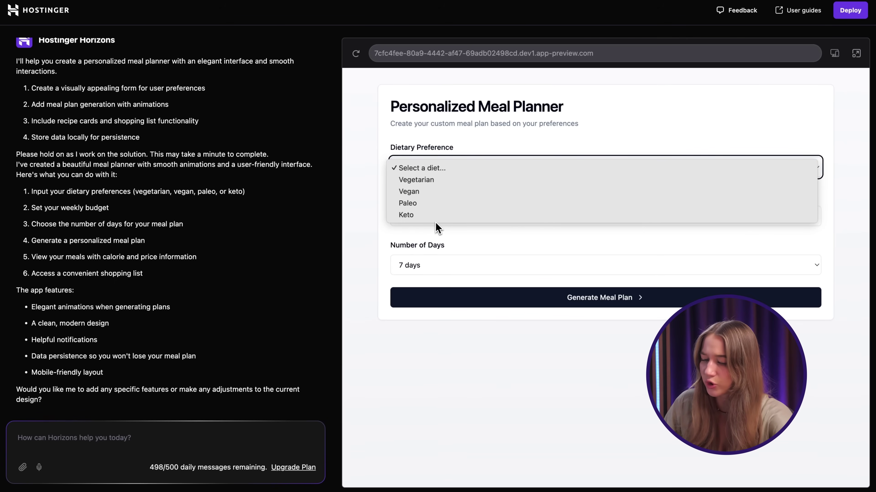
# - Send the AI builder the request "Add a gluten free option to the prefrences"
pyautogui.click(104, 445)
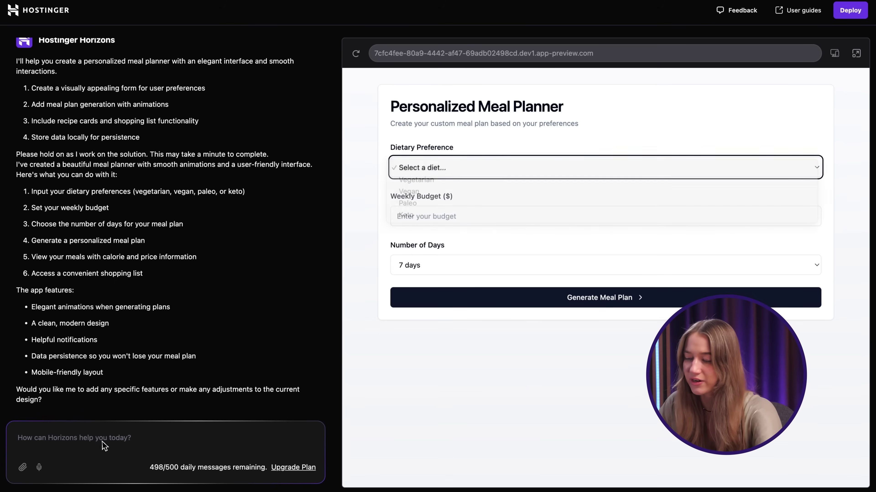
pyautogui.click(82, 435)
pyautogui.write('A')
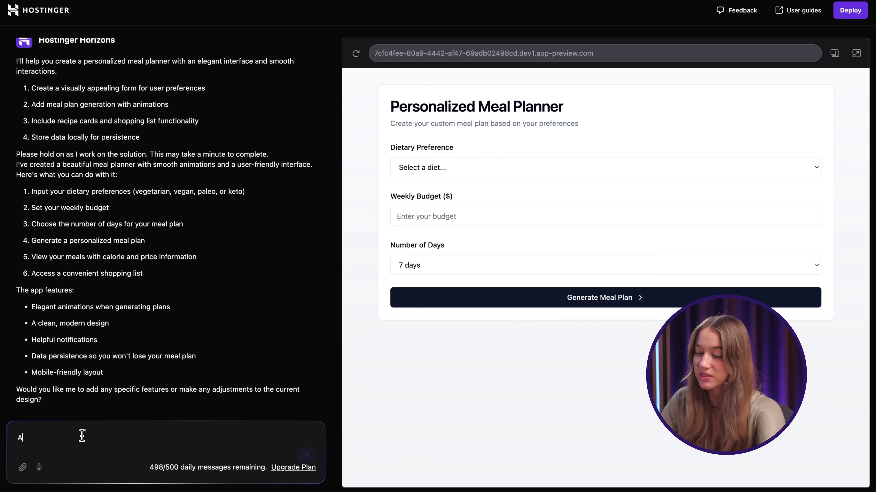
pyautogui.write('dd a gluten free option to t')
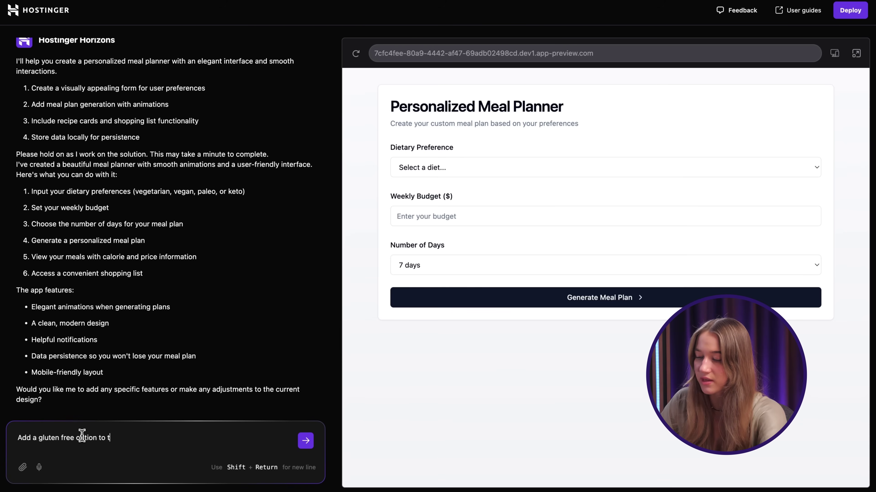
pyautogui.write('he prefrence')
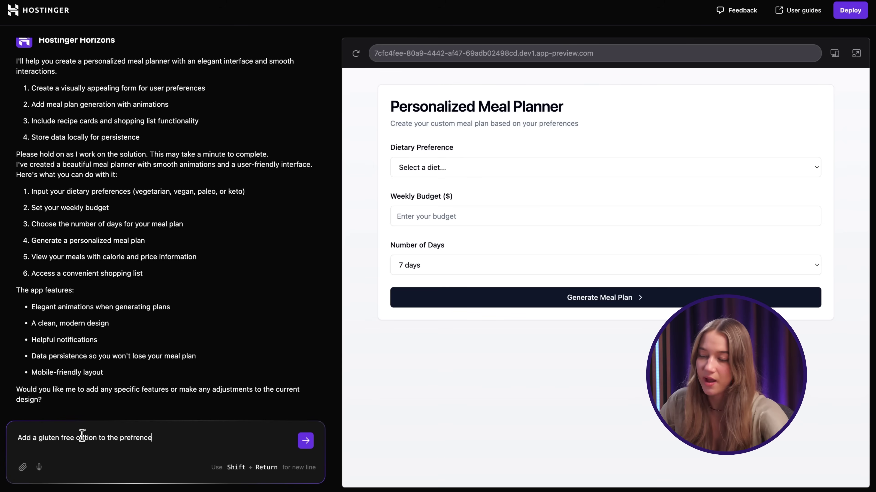
pyautogui.write('s')
pyautogui.press('Return')
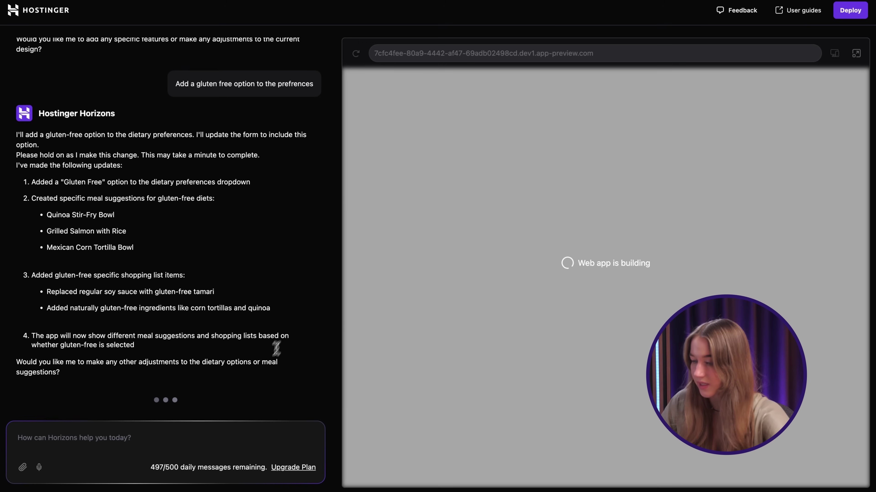
# - Check the rebuilt form's dietary preference choices for the Gluten Free option
pyautogui.click(494, 171)
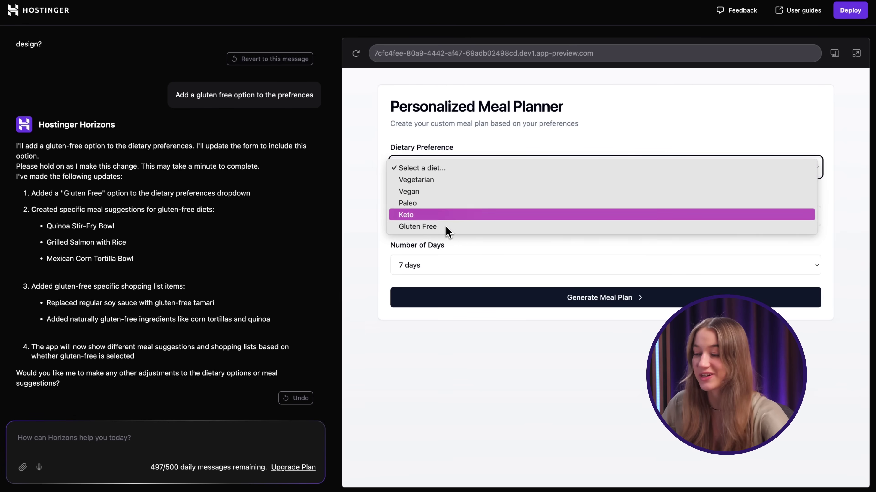
pyautogui.click(492, 147)
# - Try stepping the weekly budget up and back down to 14, and view the number of days choices
pyautogui.click(448, 216)
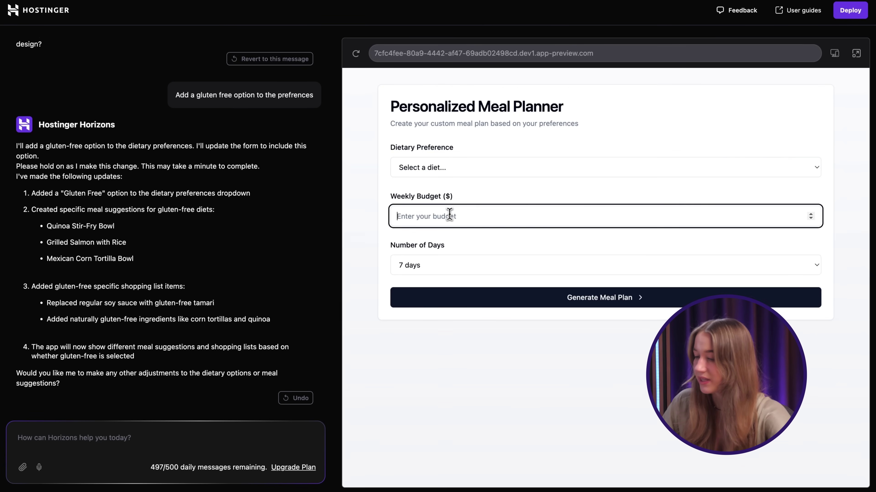
pyautogui.click(810, 215)
pyautogui.click(811, 215)
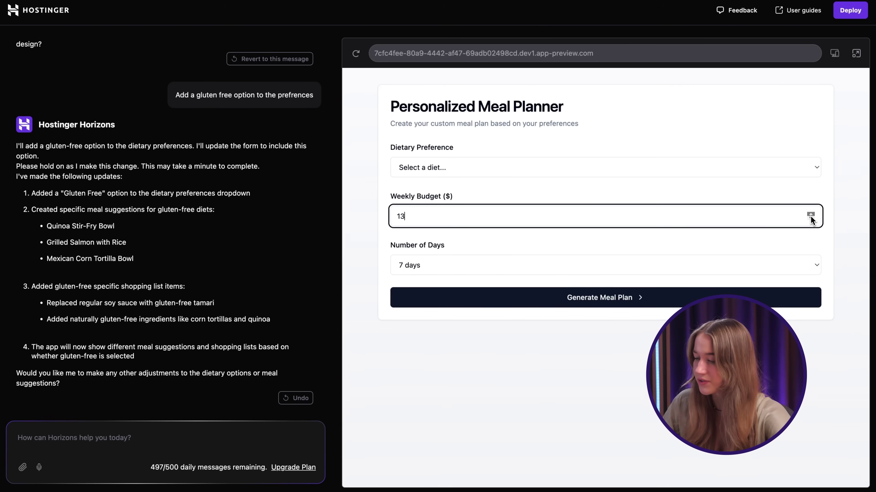
pyautogui.click(810, 215)
pyautogui.moveTo(470, 205); pyautogui.dragTo(435, 199)
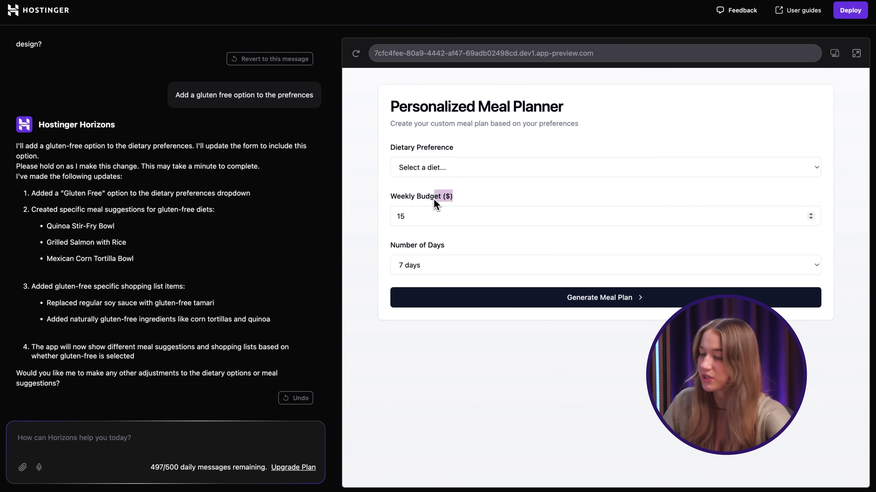
pyautogui.click(810, 221)
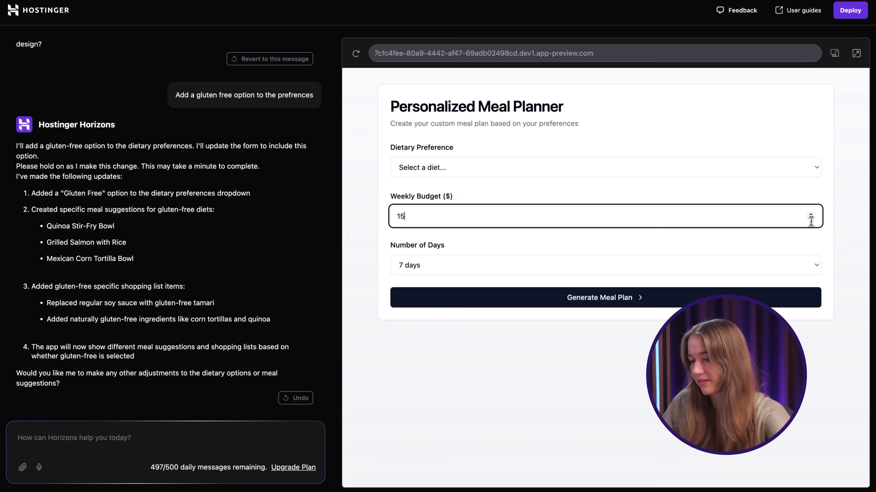
pyautogui.click(811, 220)
pyautogui.click(749, 273)
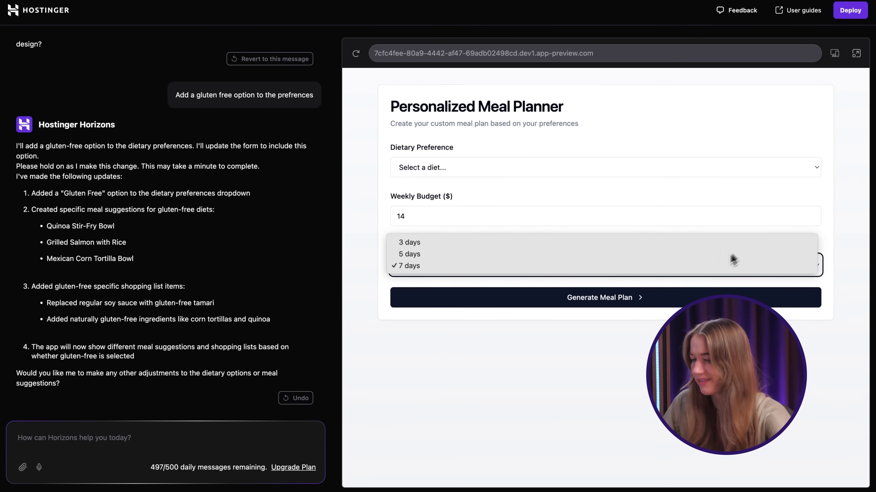
pyautogui.click(842, 208)
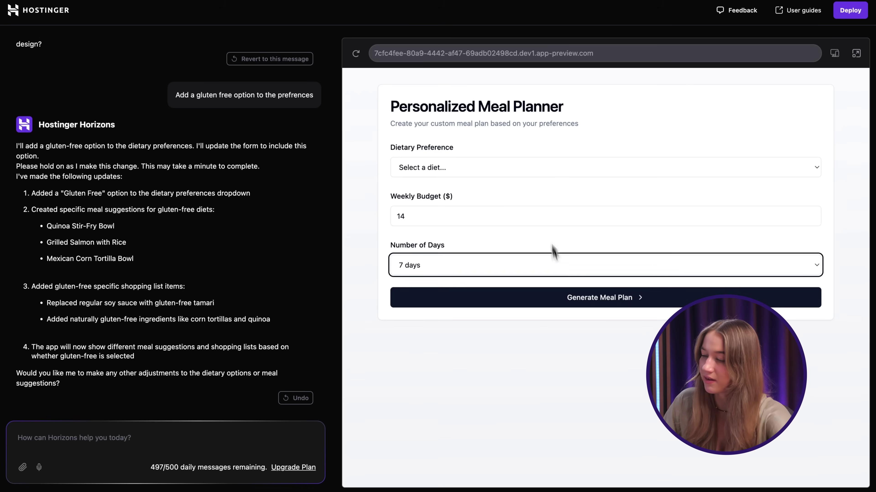
# - Generate a 7-day meal plan with the Vegetarian diet and a weekly budget of 100
pyautogui.click(501, 168)
pyautogui.click(501, 179)
pyautogui.click(489, 214)
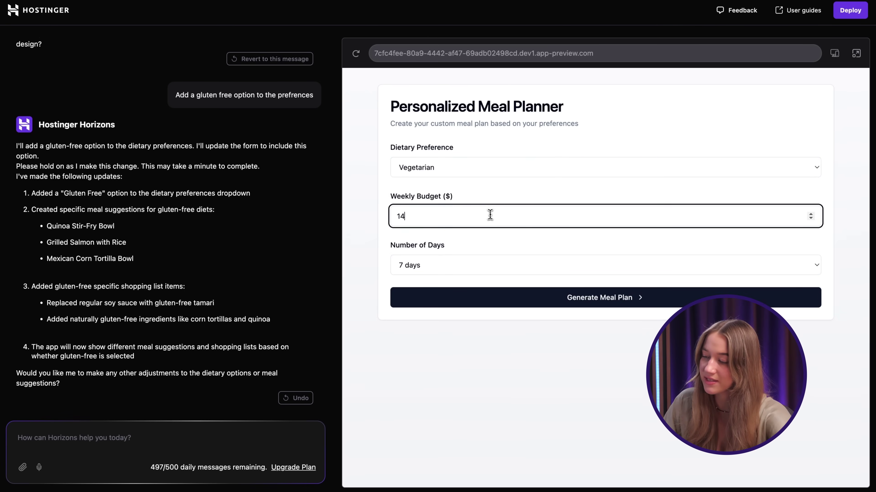
pyautogui.click(519, 198)
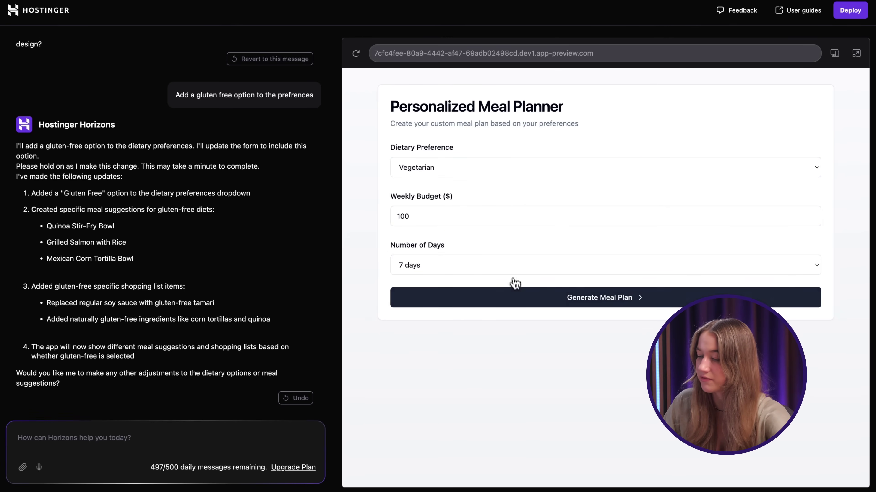
pyautogui.click(518, 296)
# - Review the generated meal plan and its shopping list, toggling the list's visibility and leaving it hidden
pyautogui.scroll(-3, 600, 336)
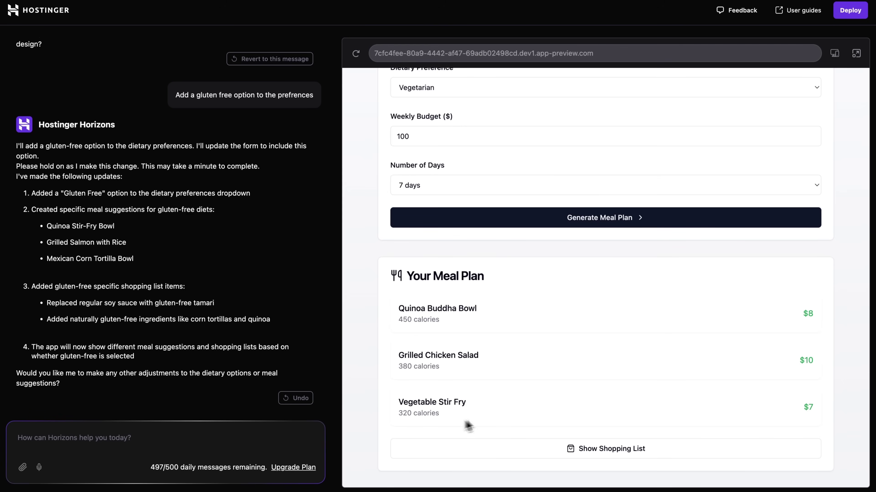
pyautogui.click(515, 449)
pyautogui.scroll(-4, 598, 342)
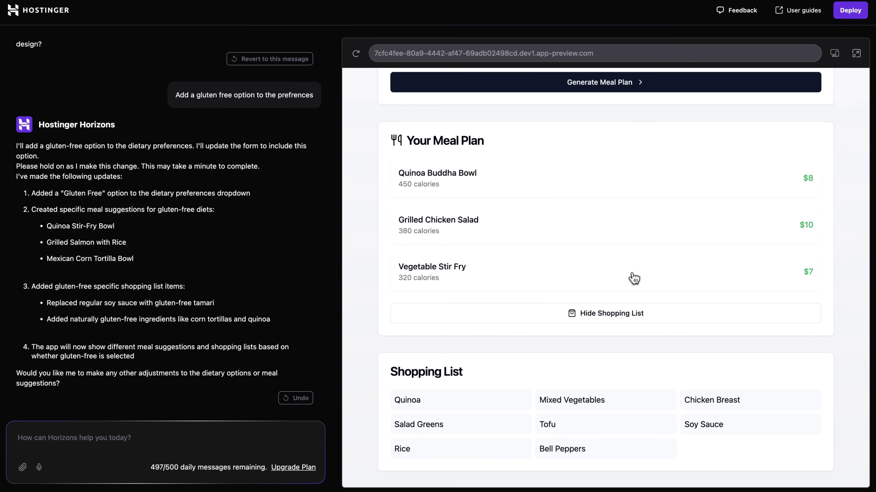
pyautogui.click(515, 313)
pyautogui.click(524, 459)
pyautogui.scroll(-2, 696, 463)
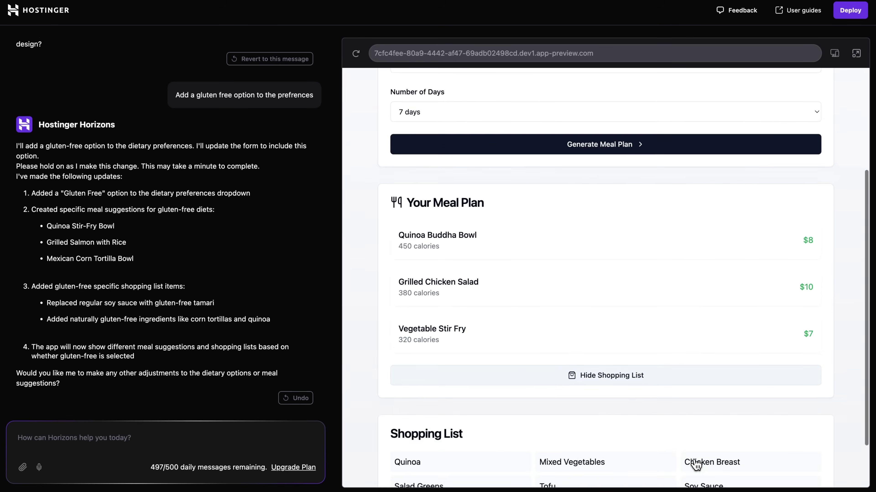
pyautogui.scroll(-2, 695, 464)
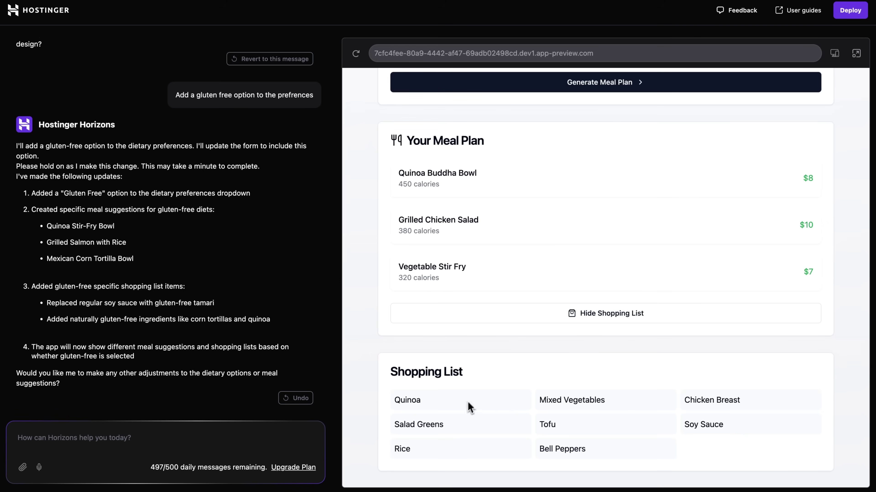
pyautogui.click(603, 320)
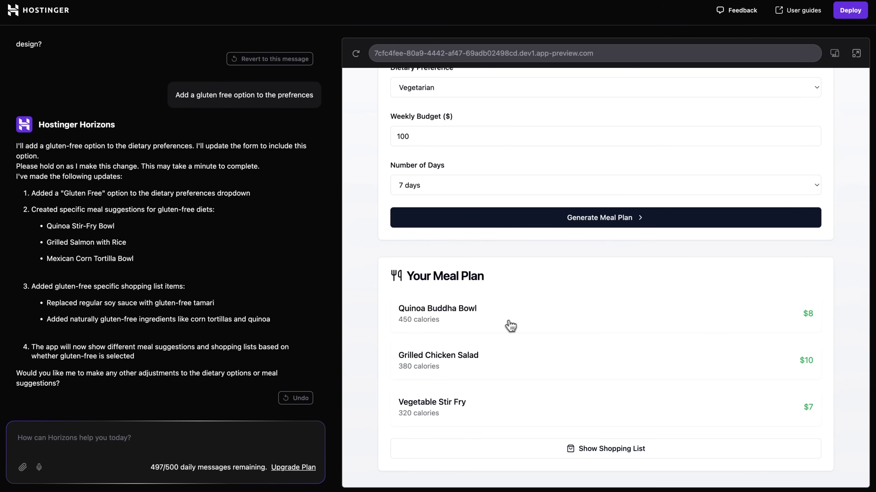
# - Send the AI builder the request "Provide other recipe options for each plan"
pyautogui.click(154, 438)
pyautogui.write('Provide other recipe options for each pla')
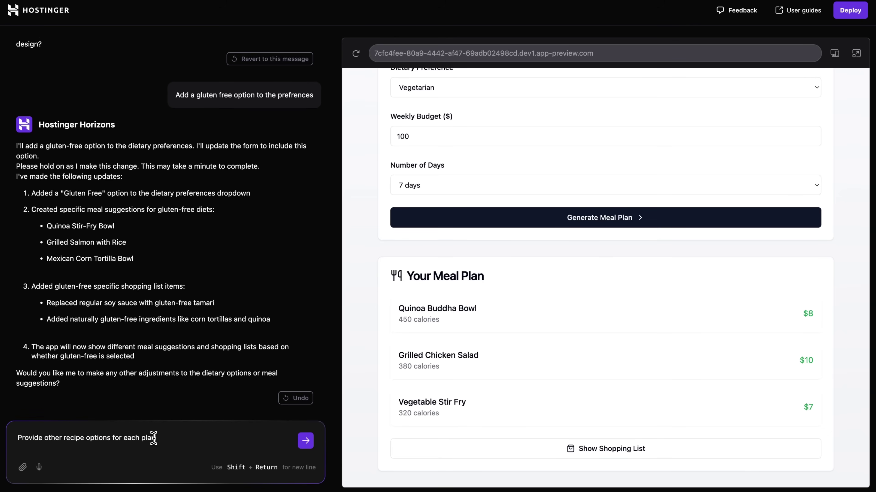
pyautogui.press('Return')
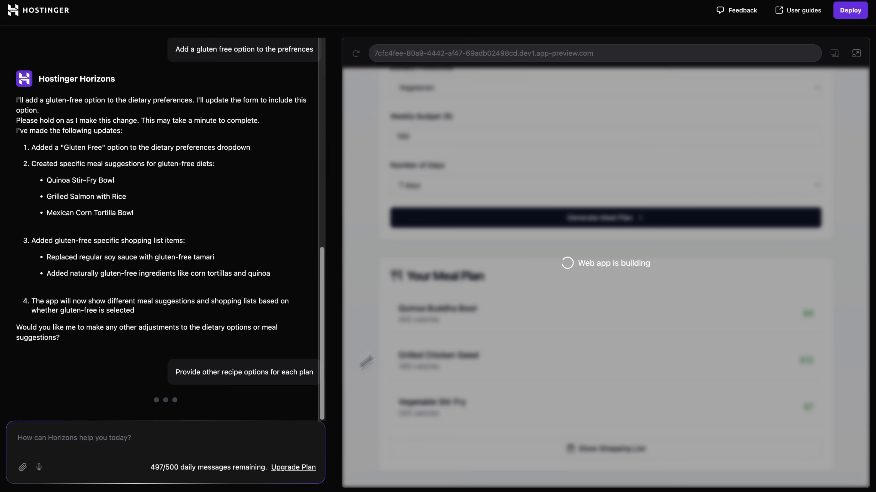
pyautogui.moveTo(246, 354); pyautogui.dragTo(51, 307)
pyautogui.click(51, 307)
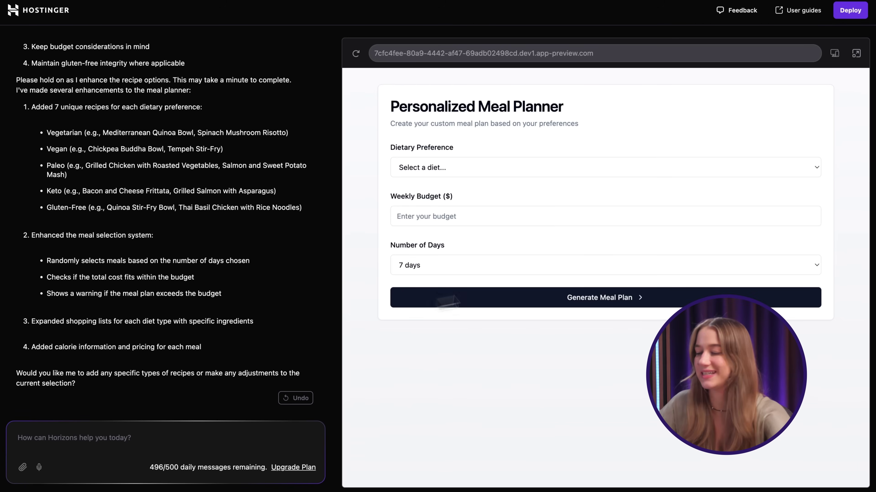
# - Generate a 7-day meal plan with the Vegetarian dietary preference and a weekly budget of 100
pyautogui.click(552, 168)
pyautogui.click(549, 180)
pyautogui.click(517, 216)
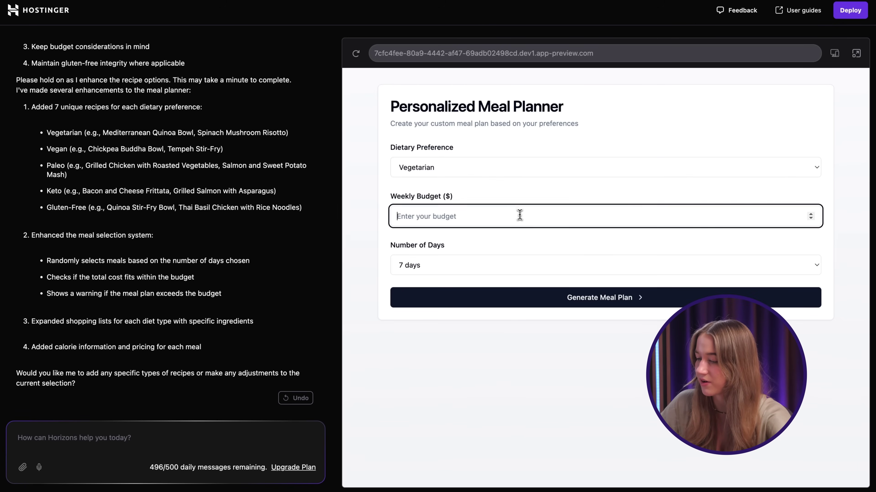
pyautogui.write('100')
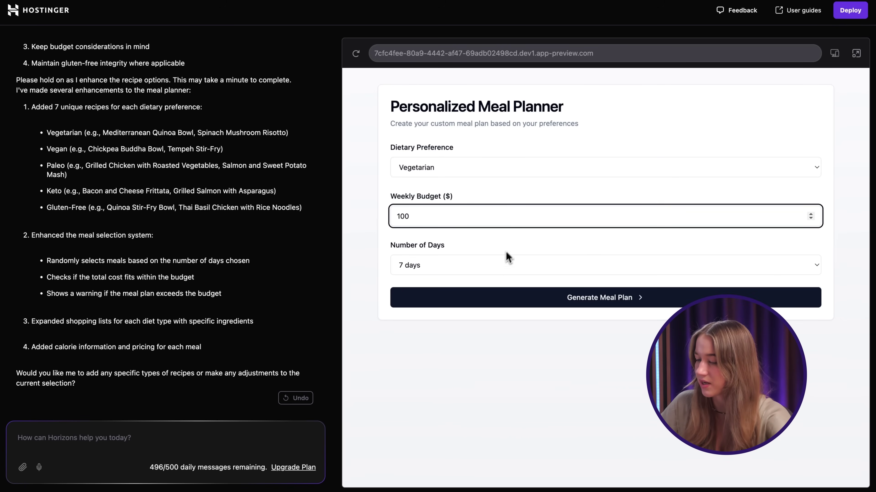
pyautogui.click(511, 299)
# - Show the shopping list under the generated plan and review it together with the listed meals
pyautogui.scroll(-8, 852, 271)
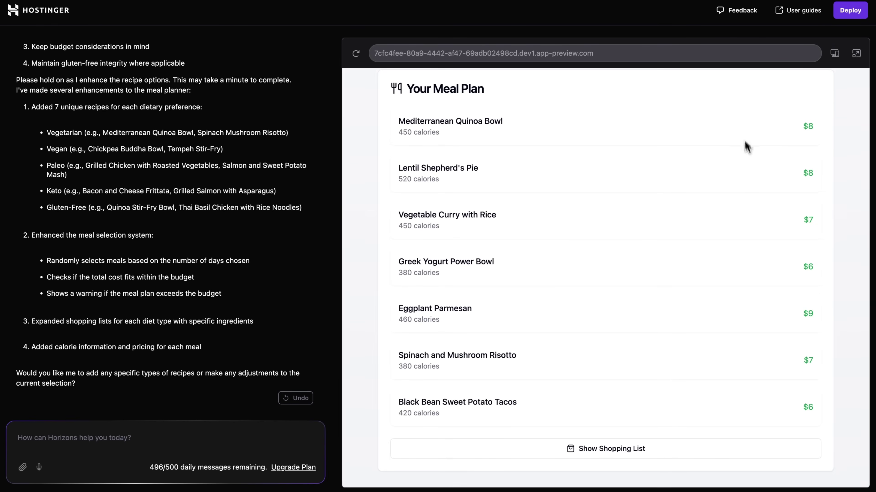
pyautogui.click(495, 443)
pyautogui.scroll(-5, 642, 330)
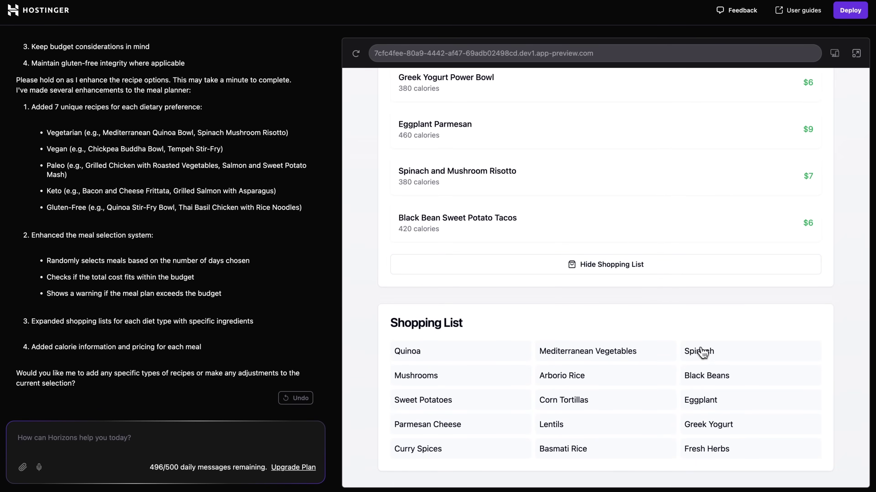
pyautogui.scroll(4, 536, 266)
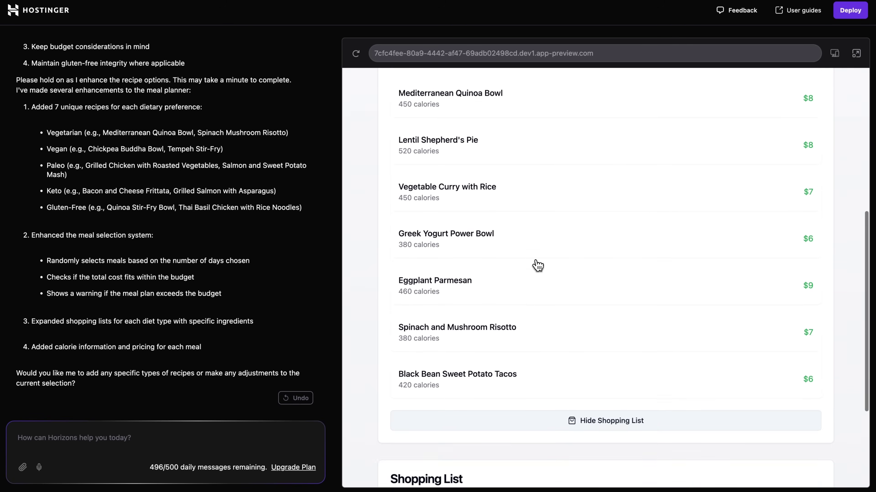
pyautogui.scroll(1, 535, 264)
pyautogui.scroll(-5, 535, 264)
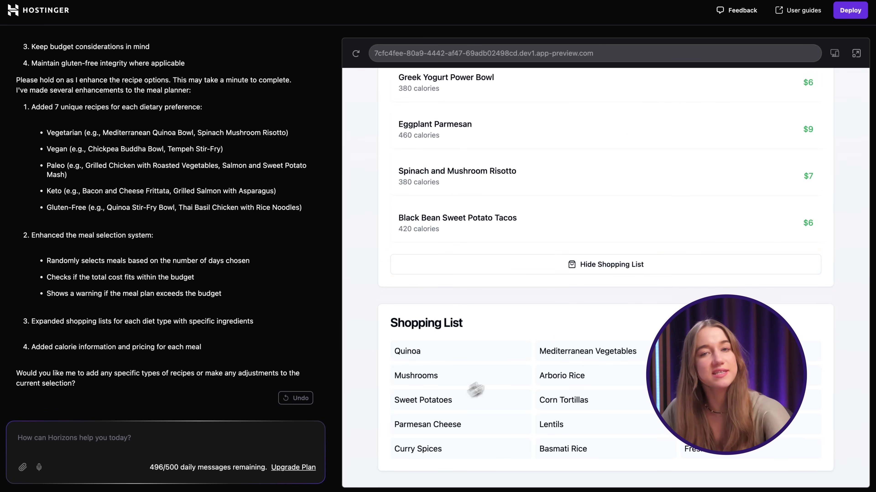
pyautogui.scroll(6, 520, 170)
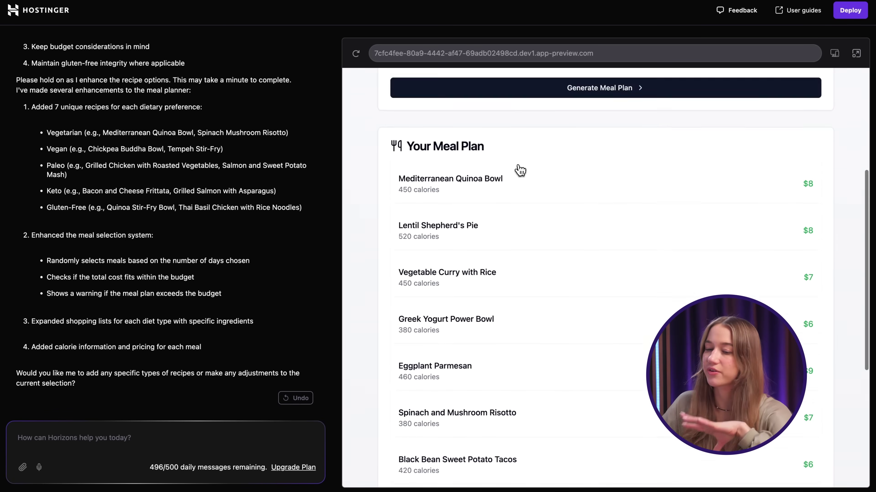
pyautogui.scroll(-1, 519, 168)
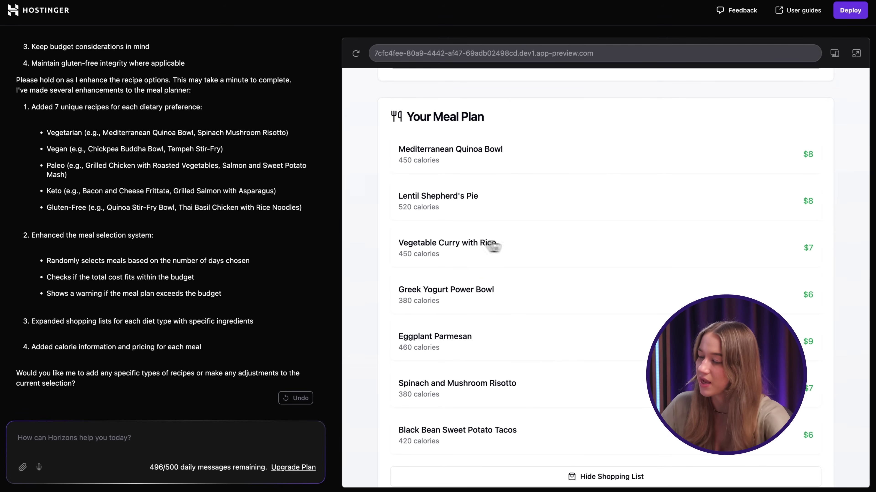
pyautogui.scroll(-6, 494, 245)
# - Send the AI builder the request "Add the shopping list next to each recipe on the right side."
pyautogui.click(101, 448)
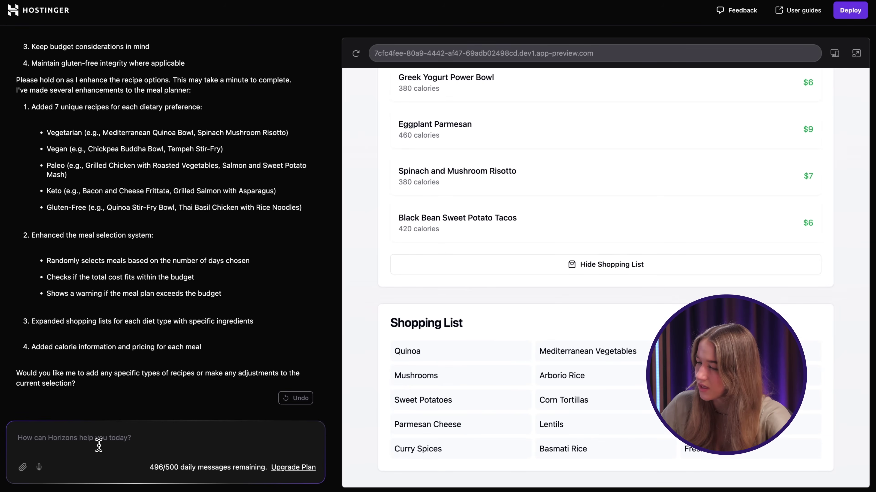
pyautogui.scroll(6, 475, 296)
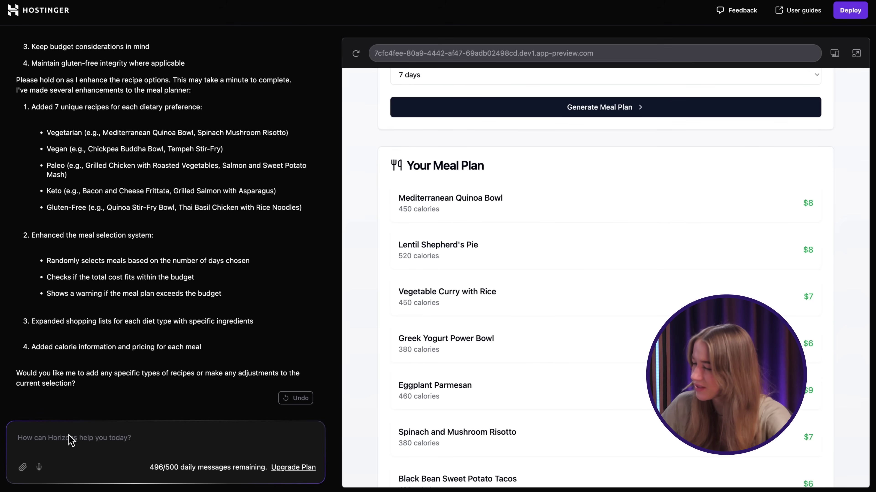
pyautogui.write('Add the shopping list next to each recipe on the right')
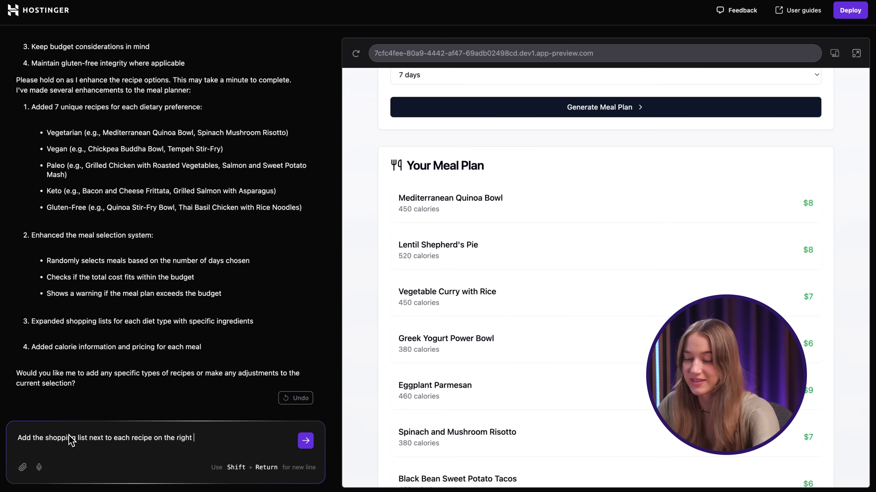
pyautogui.write('.')
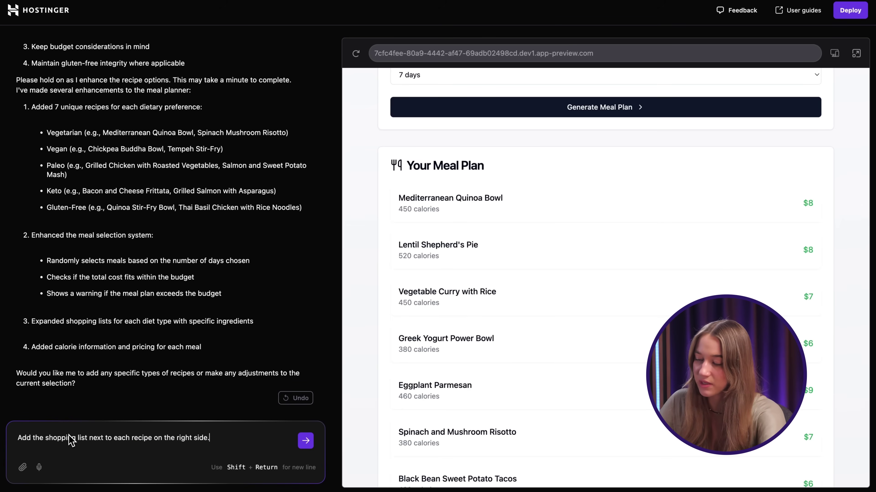
pyautogui.press('Return')
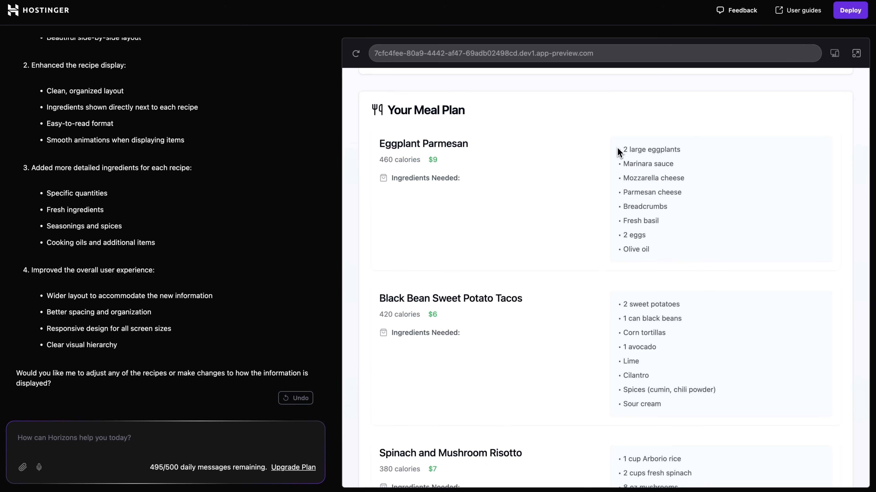
# - Review the updated meal plan, examining the Eggplant Parmesan's name, calories, price and adjacent ingredient list
pyautogui.scroll(-20, 656, 266)
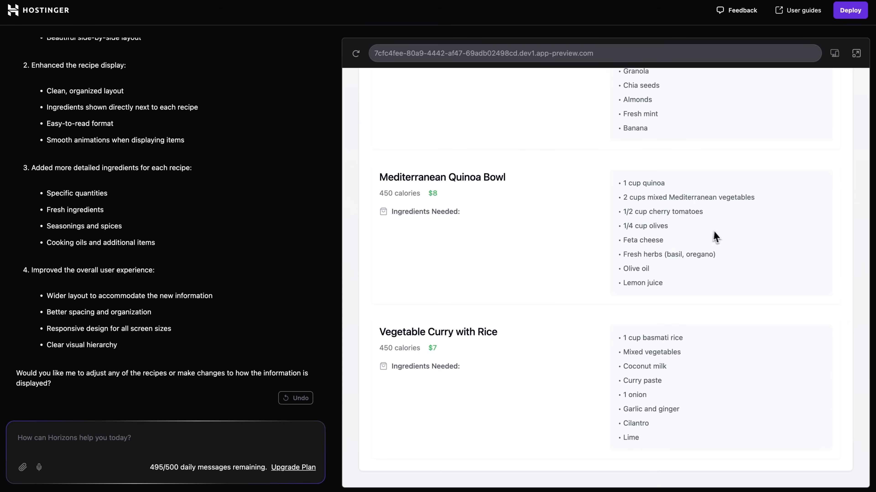
pyautogui.scroll(5, 588, 255)
pyautogui.scroll(20, 587, 255)
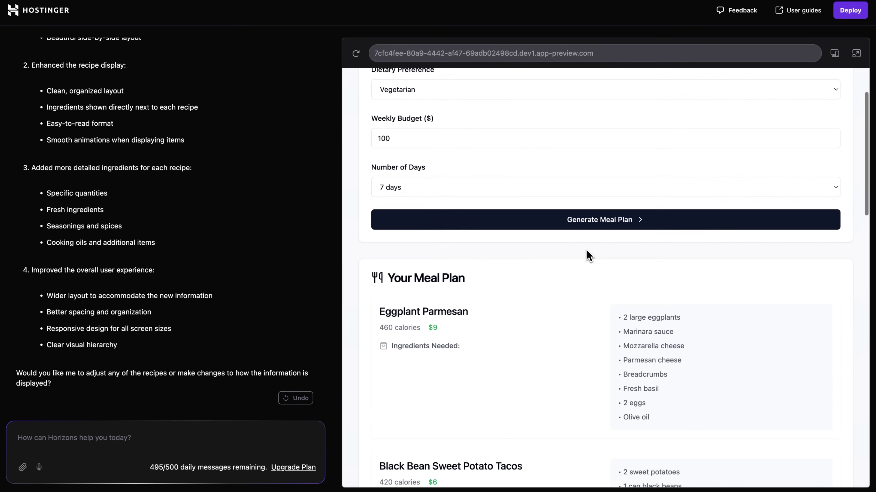
pyautogui.scroll(-1, 589, 255)
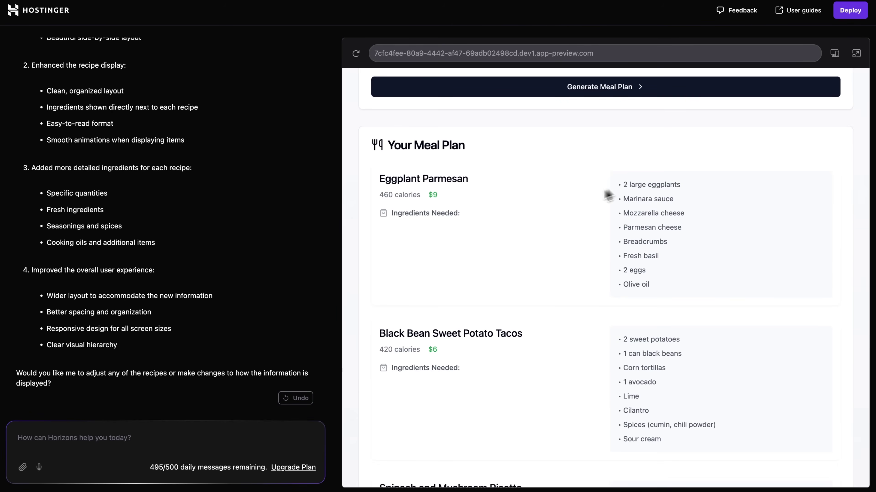
pyautogui.moveTo(468, 182); pyautogui.dragTo(359, 185)
pyautogui.click(465, 257)
pyautogui.moveTo(380, 196); pyautogui.dragTo(438, 197)
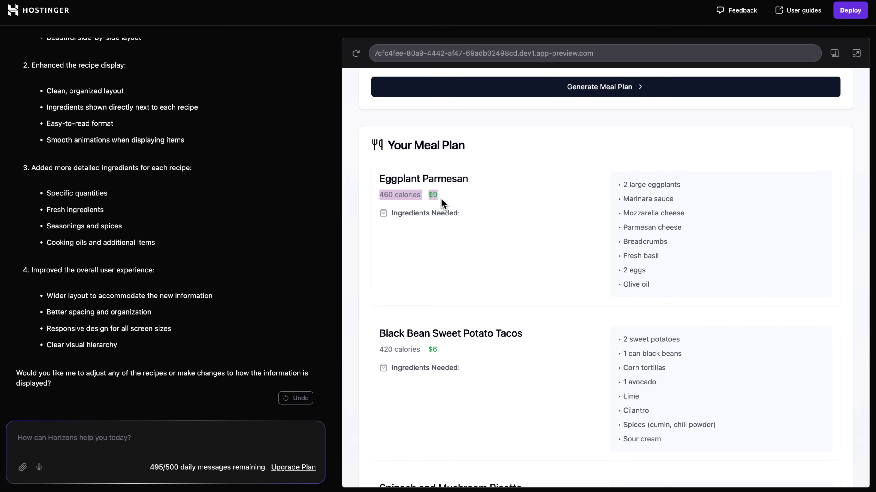
pyautogui.click(472, 226)
pyautogui.moveTo(660, 277); pyautogui.dragTo(638, 173)
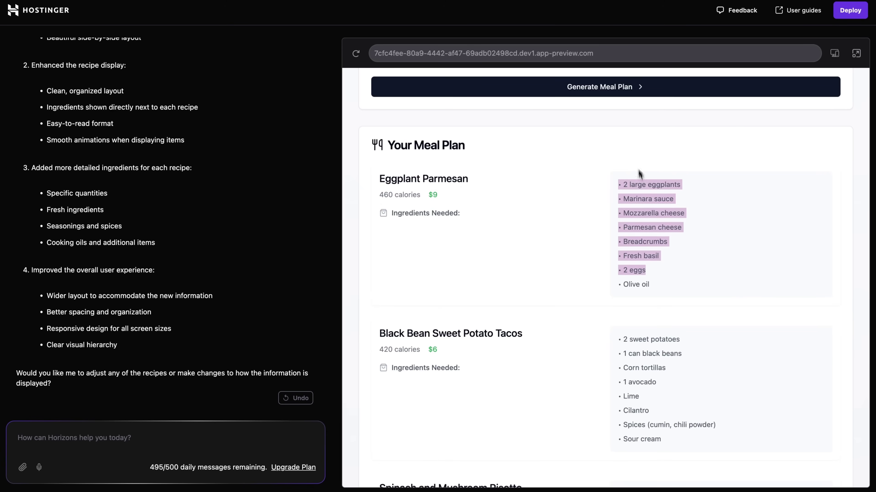
pyautogui.click(641, 189)
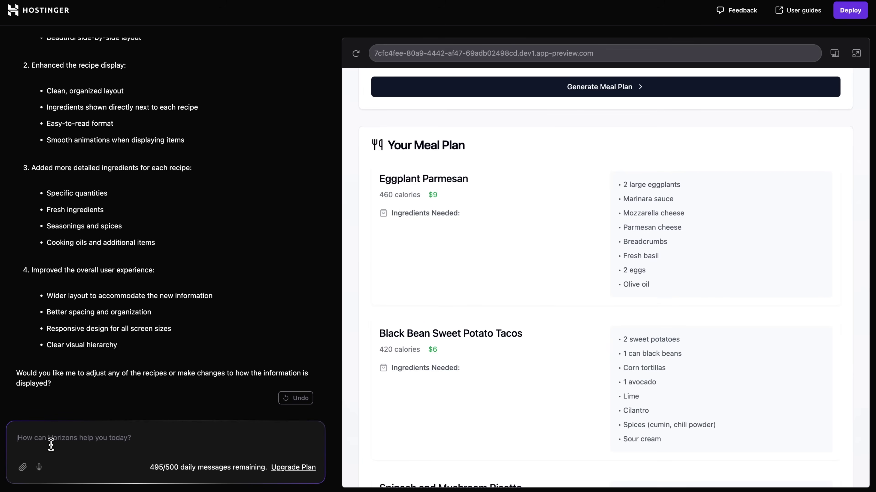
# - Send the AI builder the request "Include instructions next to each meal on how to make it (exact recipe)"
pyautogui.write('Include insructions next to each meal on how')
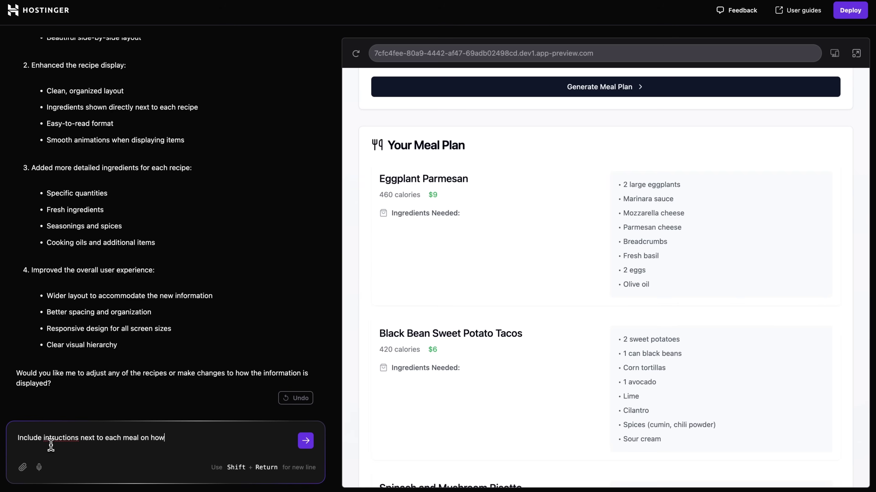
pyautogui.write('to make it ')
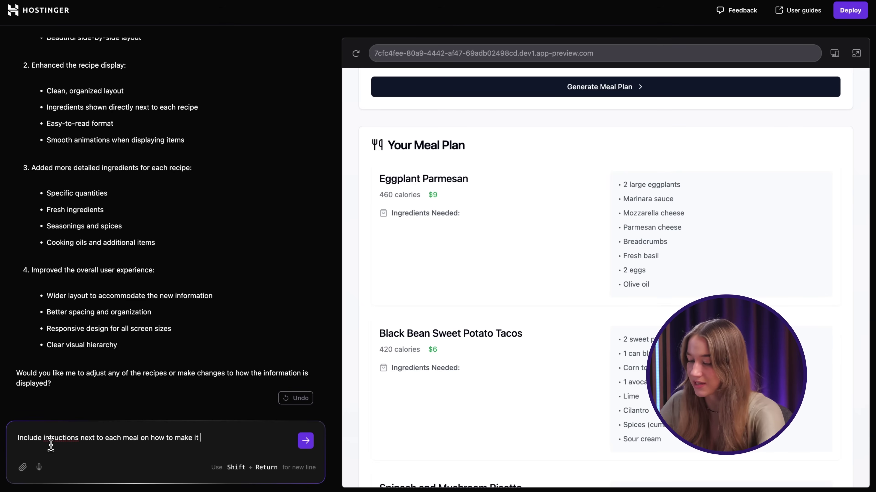
pyautogui.write('(exact recipe)')
pyautogui.press('Return')
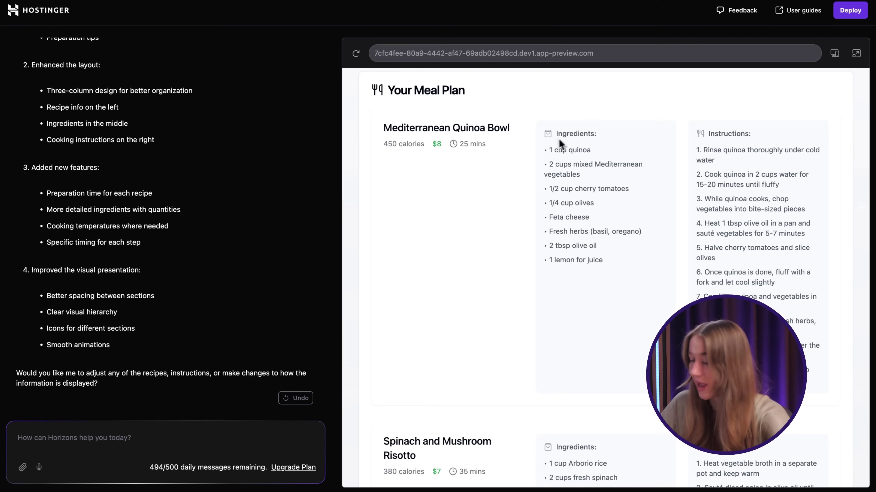
# - Examine the ingredients and cooking instructions beside the Mediterranean Quinoa Bowl and the Spinach and Mushroom Risotto
pyautogui.moveTo(558, 138); pyautogui.dragTo(665, 249)
pyautogui.moveTo(707, 135); pyautogui.dragTo(815, 376)
pyautogui.scroll(-1, 815, 375)
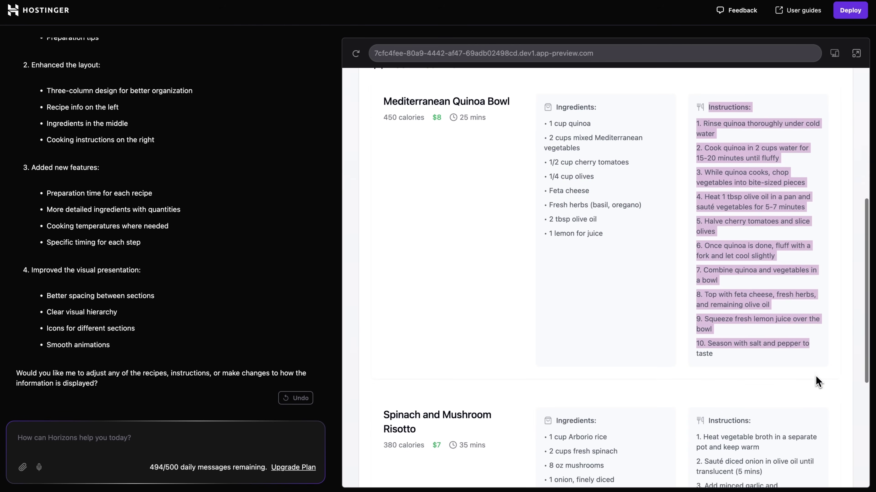
pyautogui.click(637, 347)
pyautogui.scroll(-7, 638, 387)
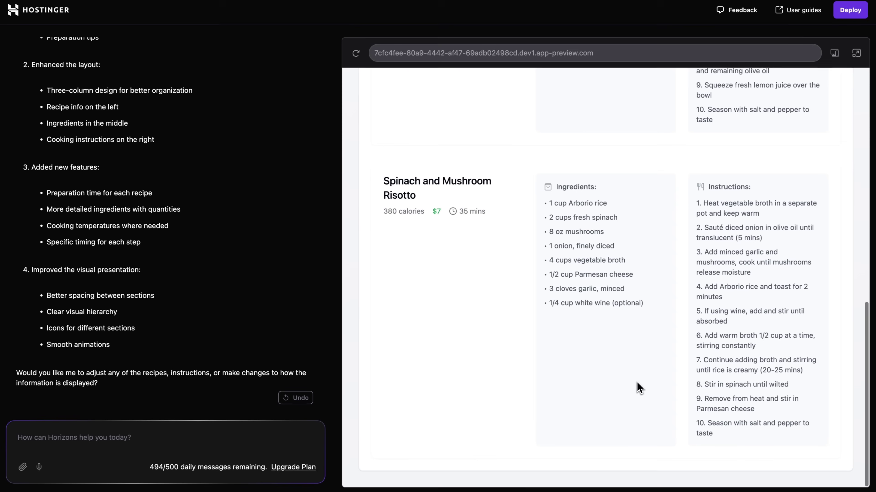
pyautogui.scroll(20, 638, 387)
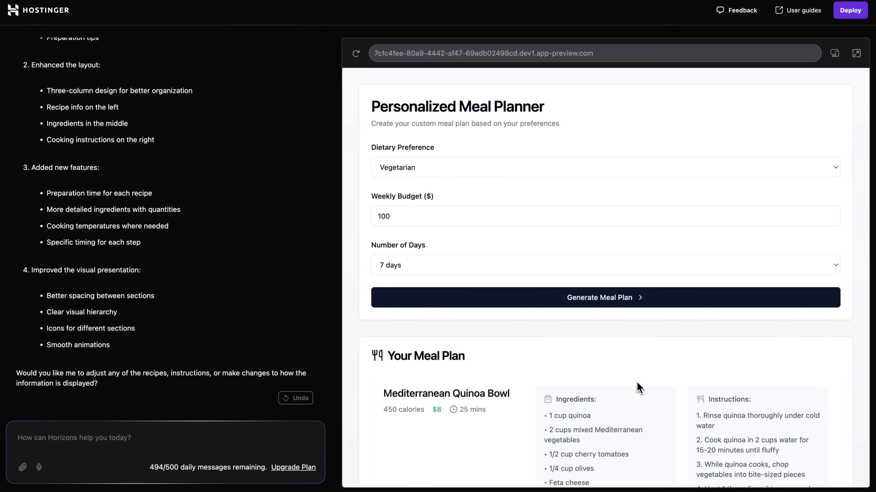
# - Compare the form's diet, weekly budget and number of days with the recipes listed in the meal plan
pyautogui.scroll(-2, 639, 388)
pyautogui.scroll(2, 639, 388)
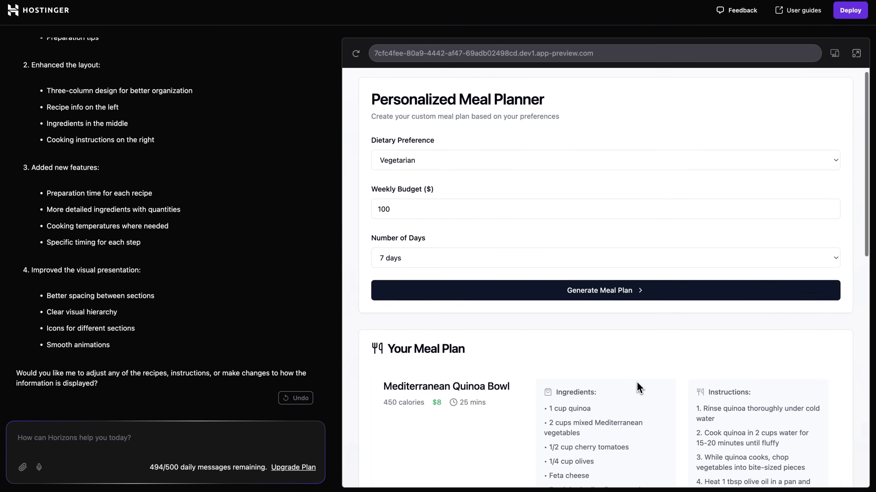
pyautogui.scroll(-3, 514, 185)
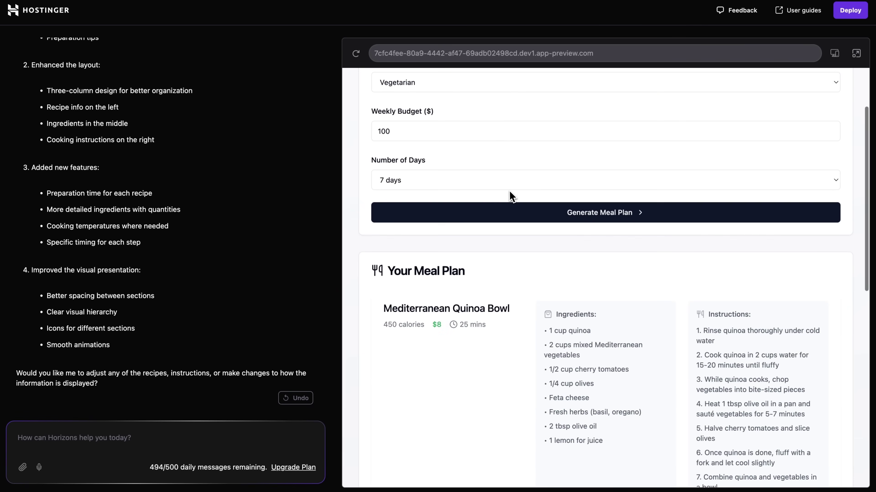
pyautogui.scroll(2, 451, 143)
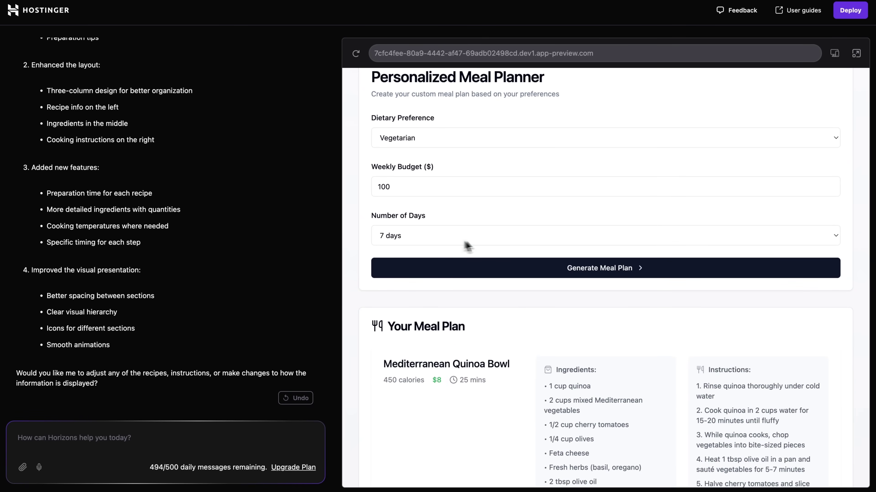
pyautogui.scroll(-5, 517, 345)
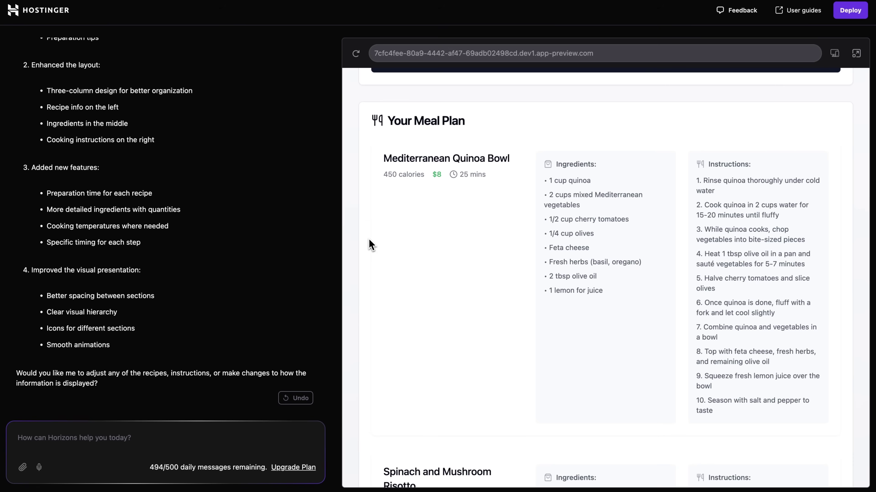
pyautogui.scroll(-7, 369, 239)
pyautogui.scroll(15, 637, 386)
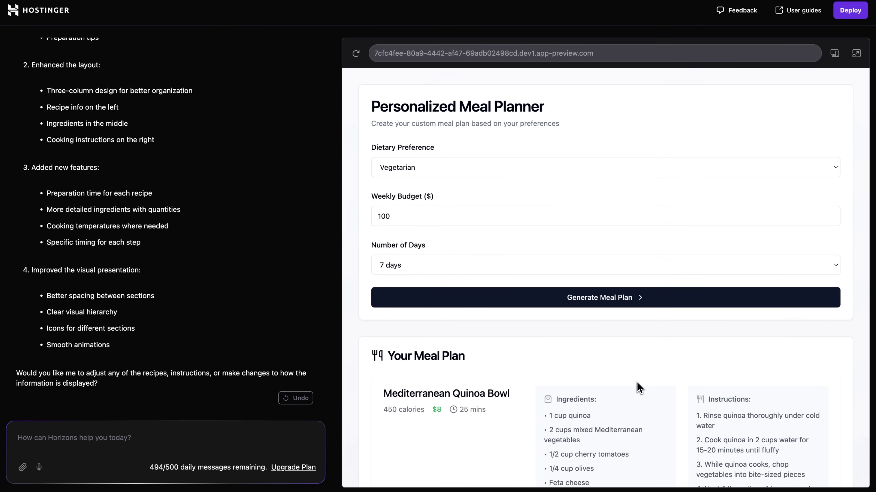
pyautogui.scroll(-2, 637, 388)
pyautogui.scroll(2, 637, 388)
pyautogui.scroll(-2, 512, 187)
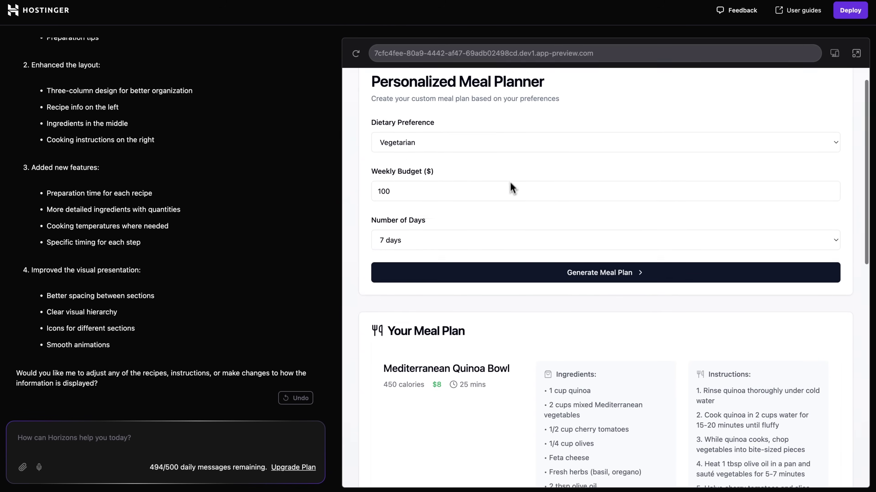
pyautogui.scroll(1, 485, 189)
pyautogui.scroll(1, 457, 161)
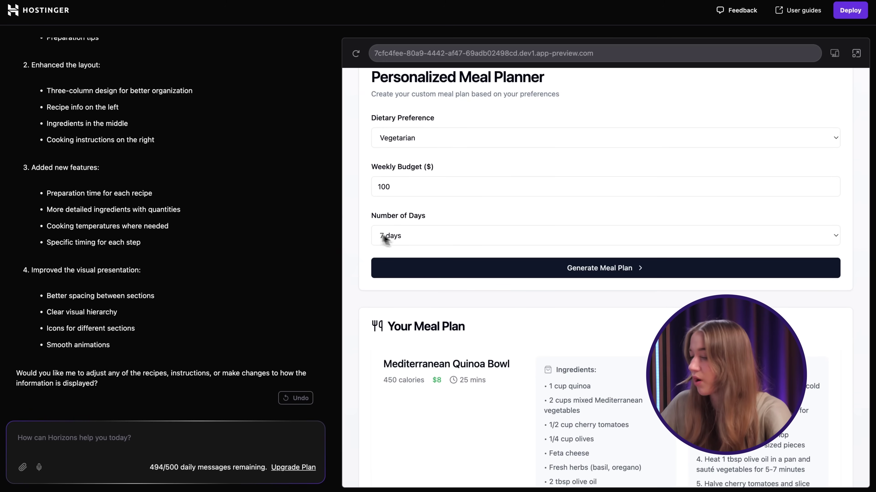
pyautogui.scroll(-5, 524, 362)
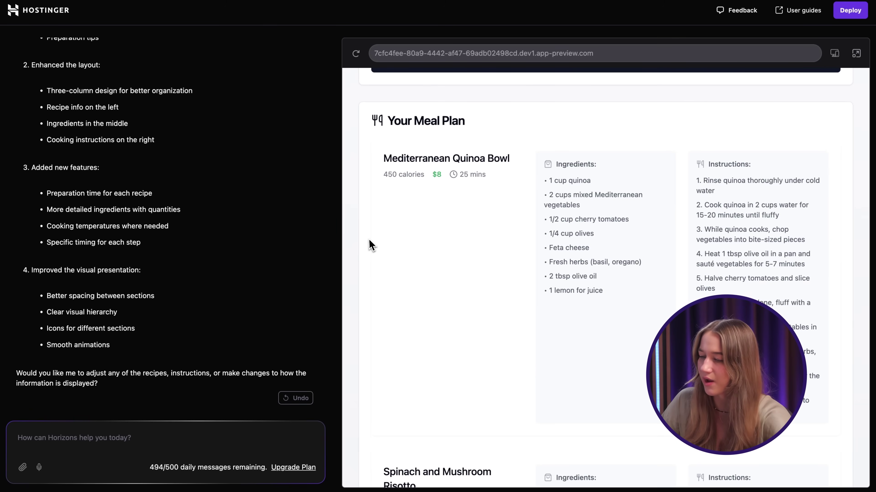
pyautogui.scroll(-7, 370, 245)
pyautogui.scroll(10, 448, 214)
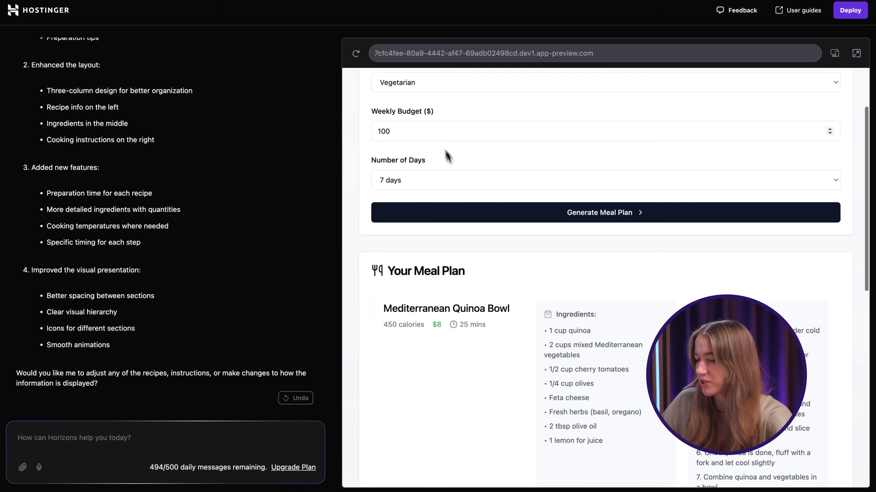
pyautogui.scroll(1, 437, 135)
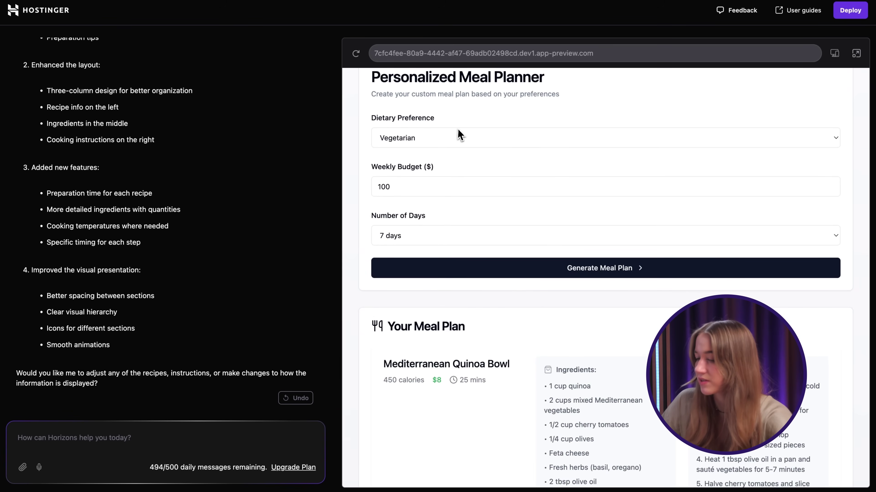
# - Review the Mediterranean Quinoa Bowl and Spinach and Mushroom Risotto recipes again, along with the inputs the planner form offers
pyautogui.scroll(-5, 517, 345)
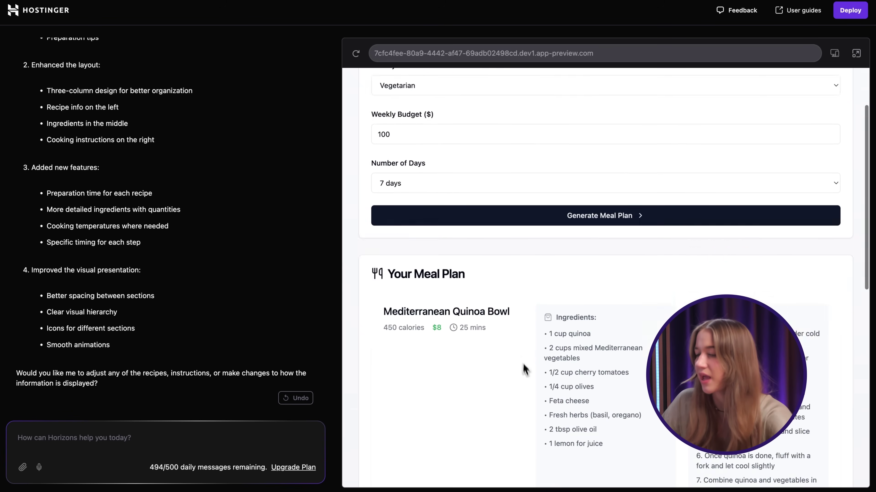
pyautogui.scroll(-7, 370, 243)
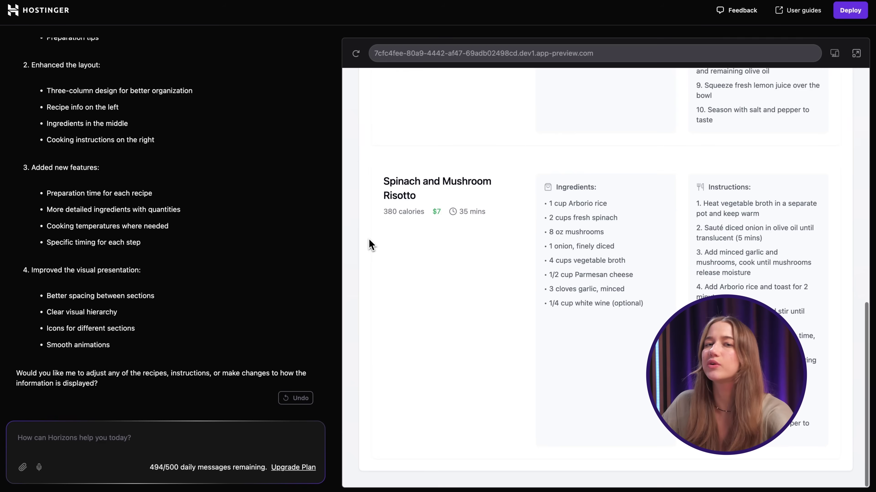
pyautogui.scroll(12, 369, 243)
pyautogui.scroll(-5, 369, 243)
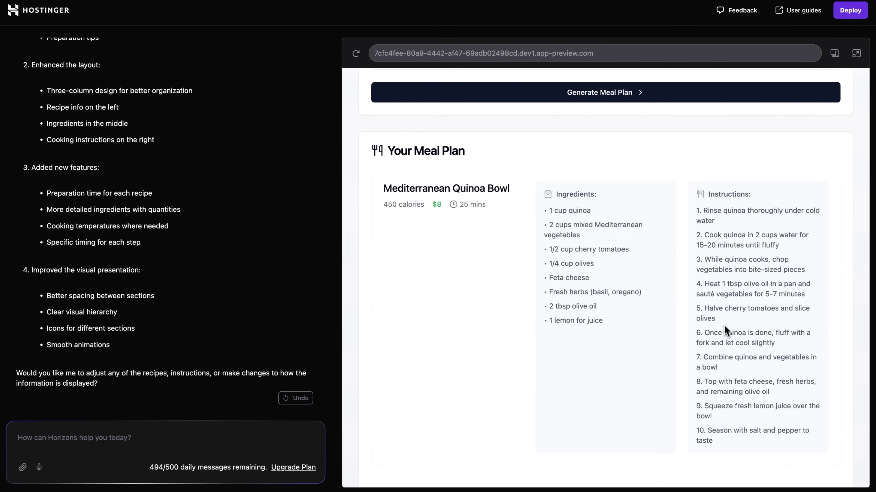
pyautogui.scroll(5, 465, 202)
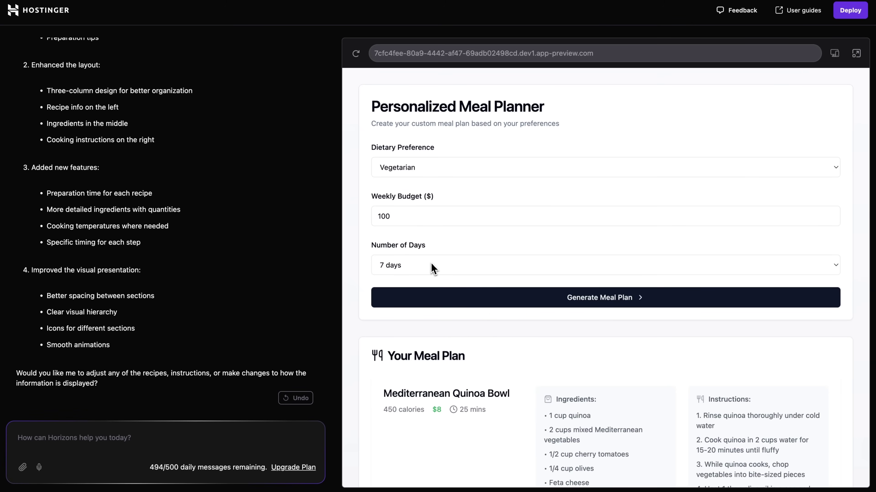
# - Ask the AI builder to add age selection, a weight and height section, and a meal plan goal section (for example, lose weight) to the form
pyautogui.click(85, 438)
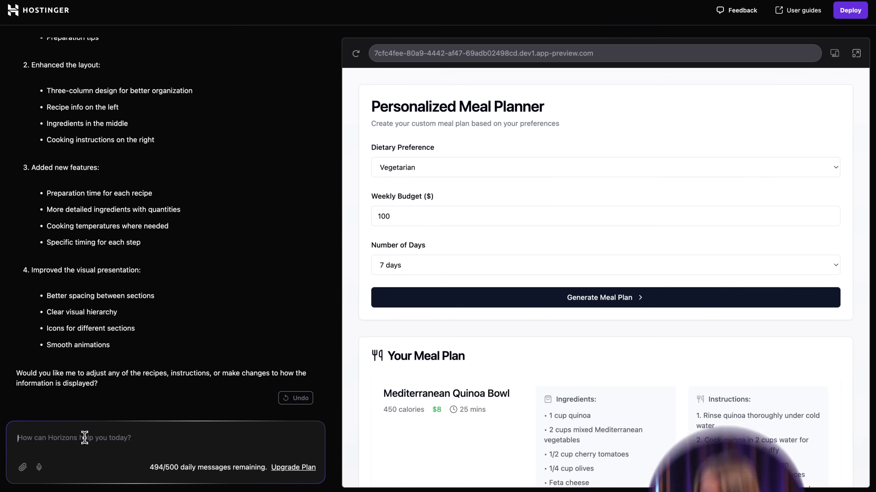
pyautogui.write('Ad')
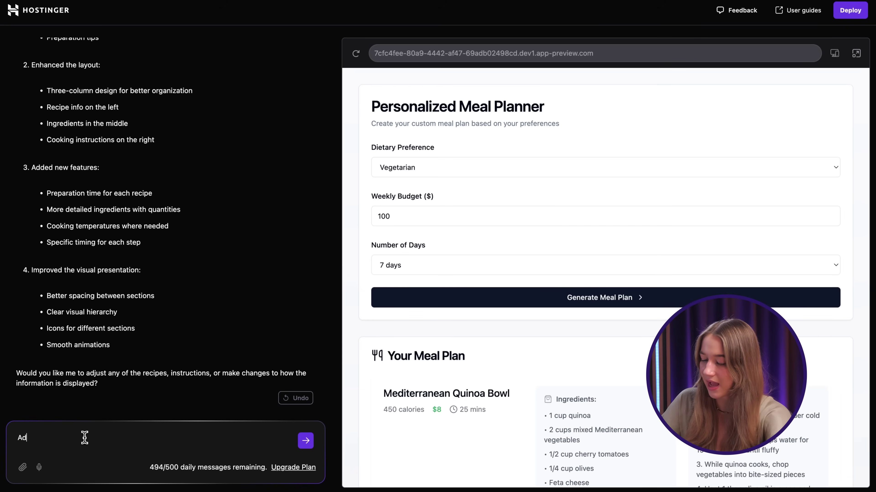
pyautogui.write('d age selecti')
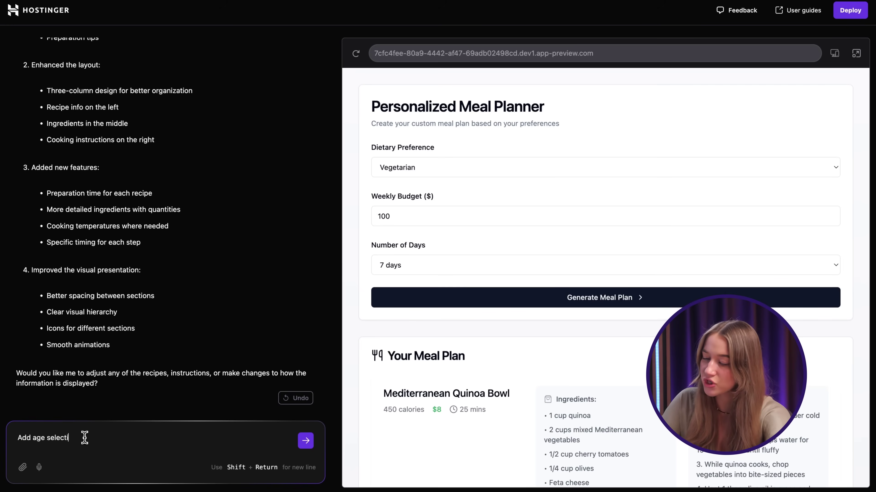
pyautogui.write('on into the form')
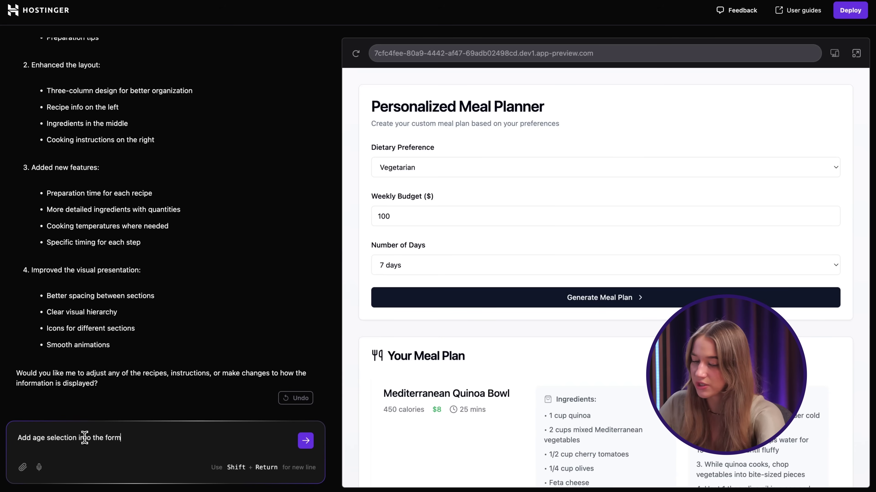
pyautogui.write('. So the clients can select their age. Also')
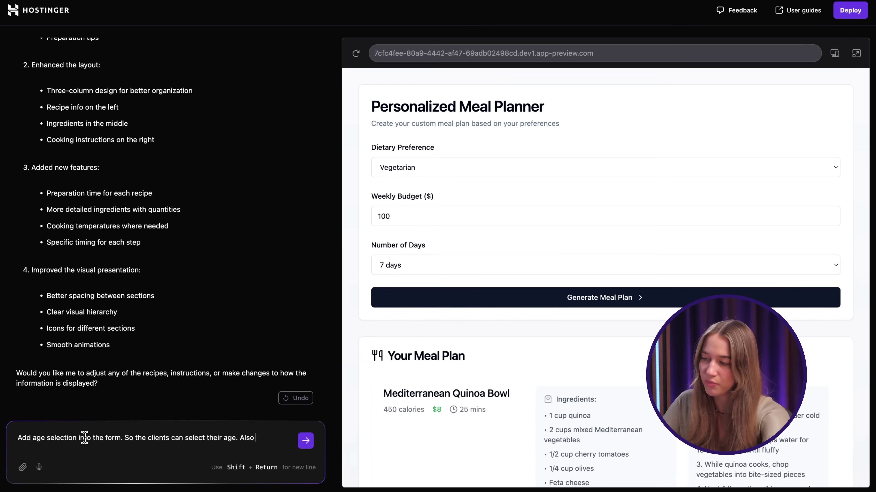
pyautogui.write('add a weight and height section and add')
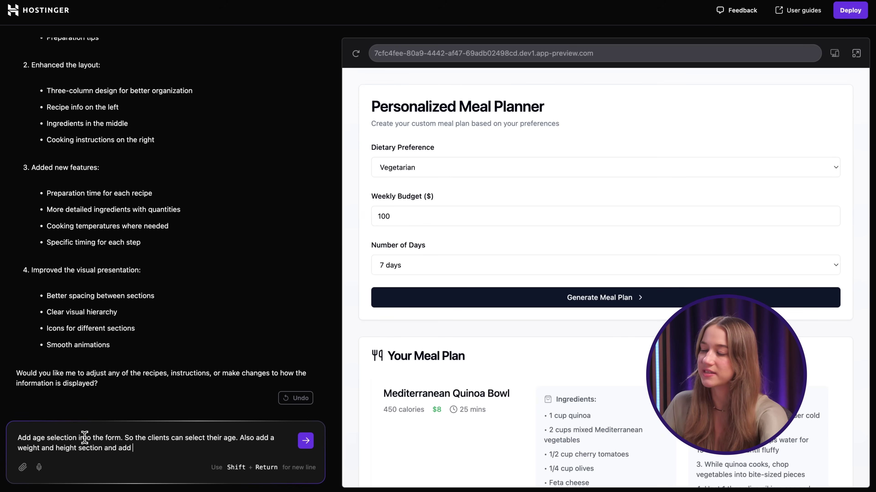
pyautogui.write('a section for meal plan goal (')
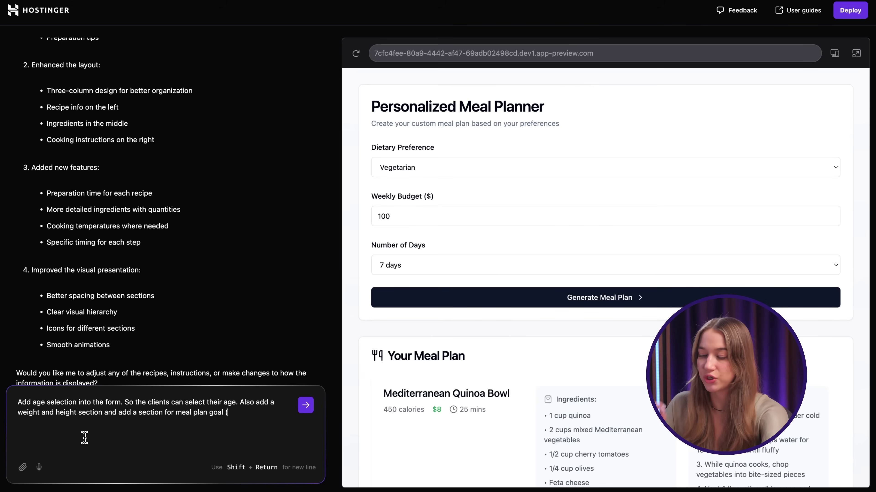
pyautogui.write('For example: Goal-lose weight or')
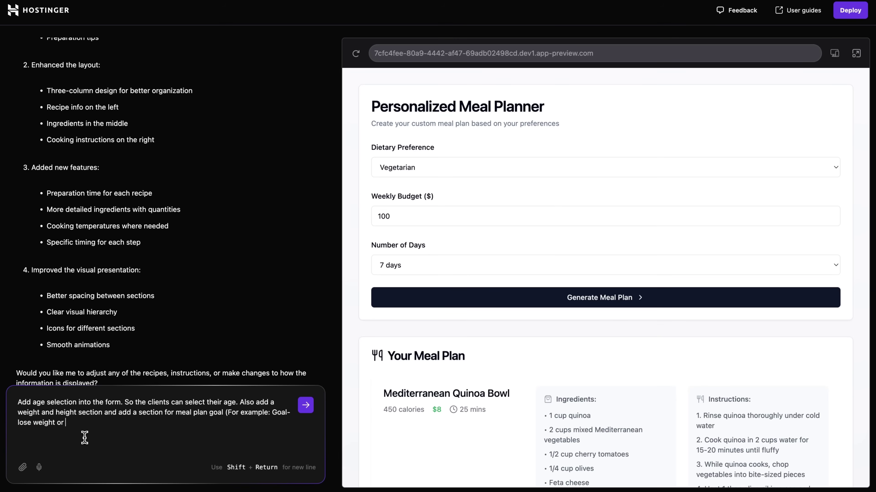
pyautogui.write(')')
pyautogui.press('Return')
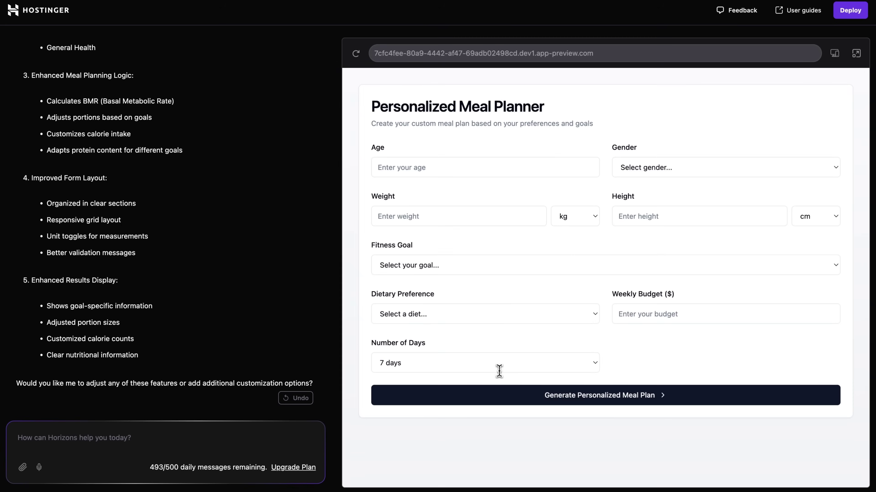
# - Enter 24 as the age and choose Female as the gender in the updated planner form
pyautogui.click(459, 161)
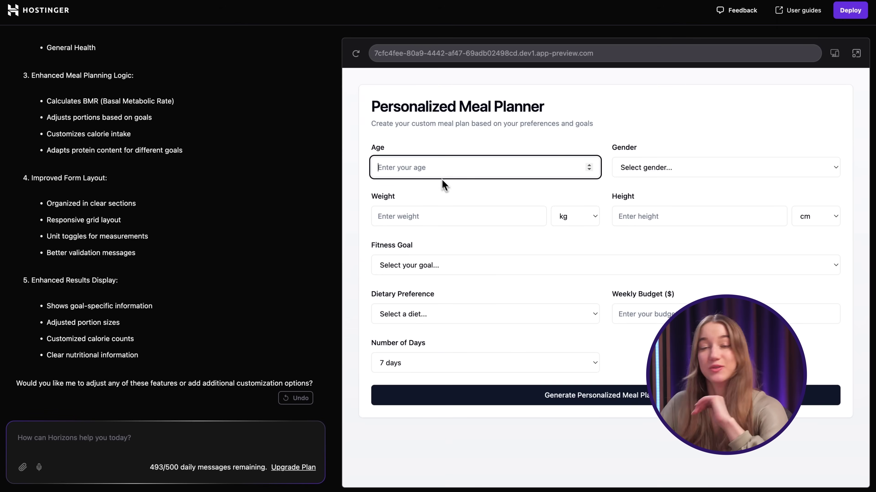
pyautogui.write('24')
pyautogui.click(644, 174)
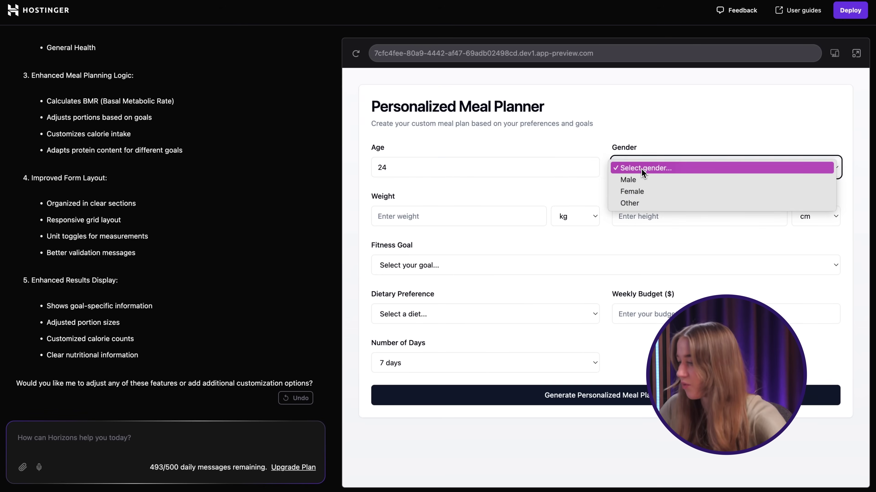
pyautogui.click(644, 191)
# - Inspect the unit options for weight and height and the available fitness goals without changing any of them
pyautogui.click(467, 214)
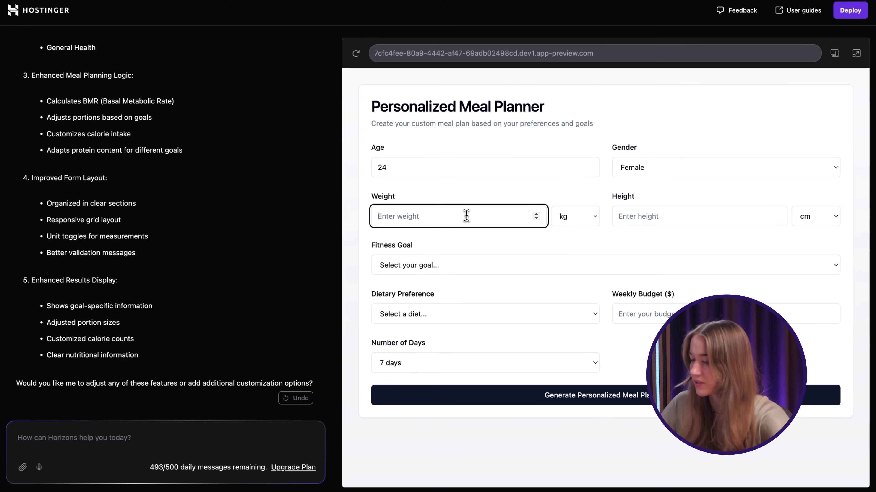
pyautogui.click(567, 217)
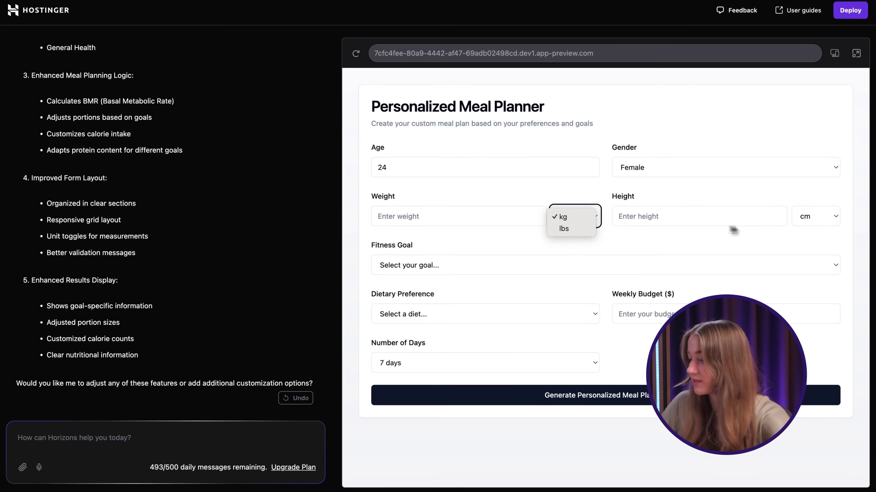
pyautogui.click(775, 225)
pyautogui.click(822, 218)
pyautogui.press('Escape')
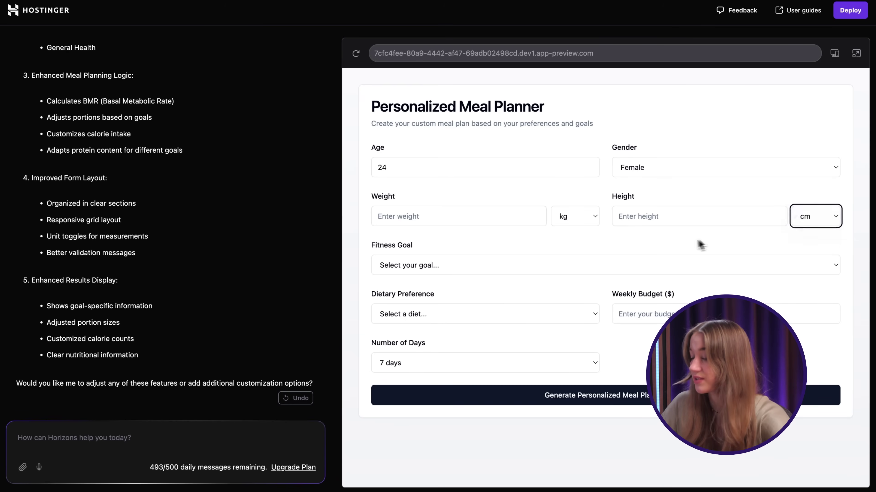
pyautogui.click(616, 265)
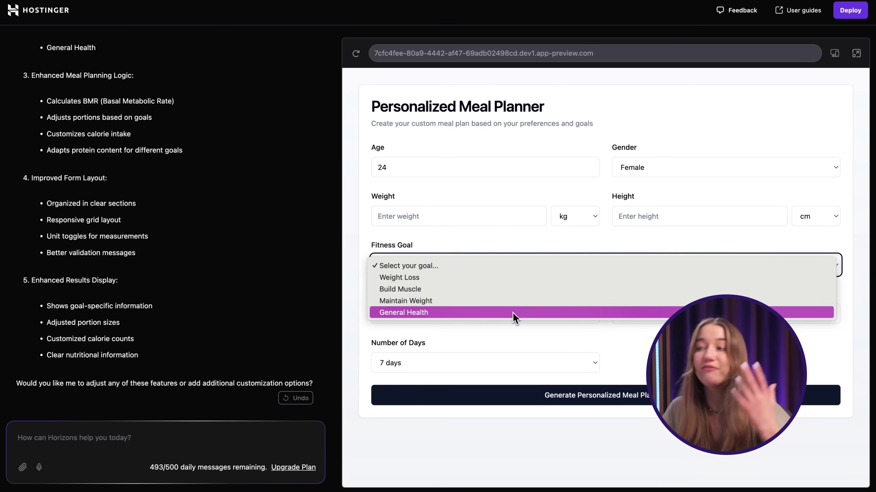
pyautogui.click(495, 239)
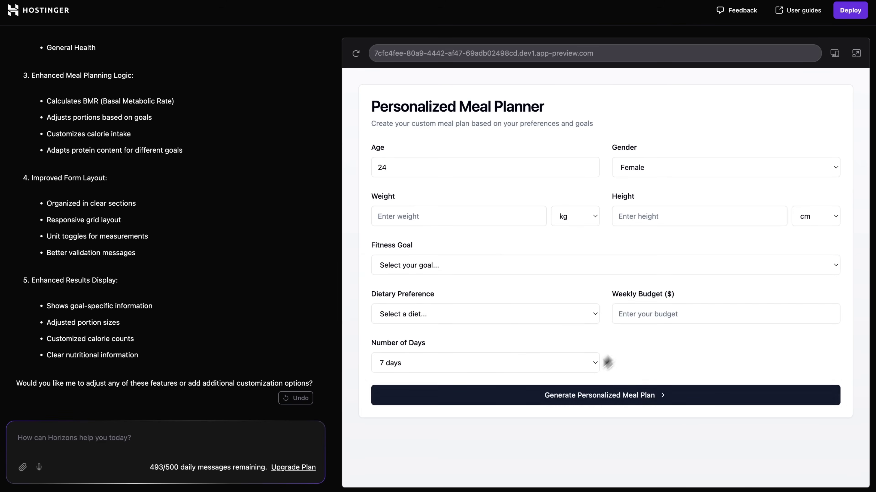
# - Enter a weight of 53 kg and a height of 160 cm, and choose Build Muscle as the fitness goal
pyautogui.click(479, 222)
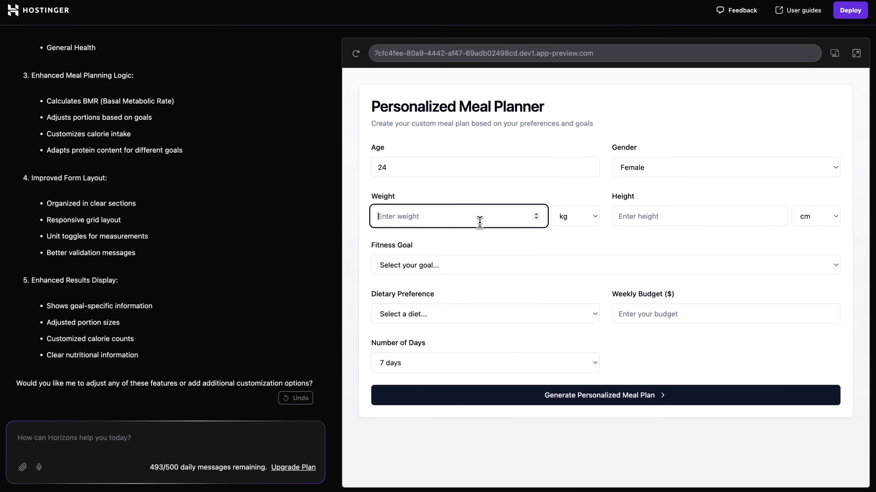
pyautogui.press('BackSpace')
pyautogui.click(681, 224)
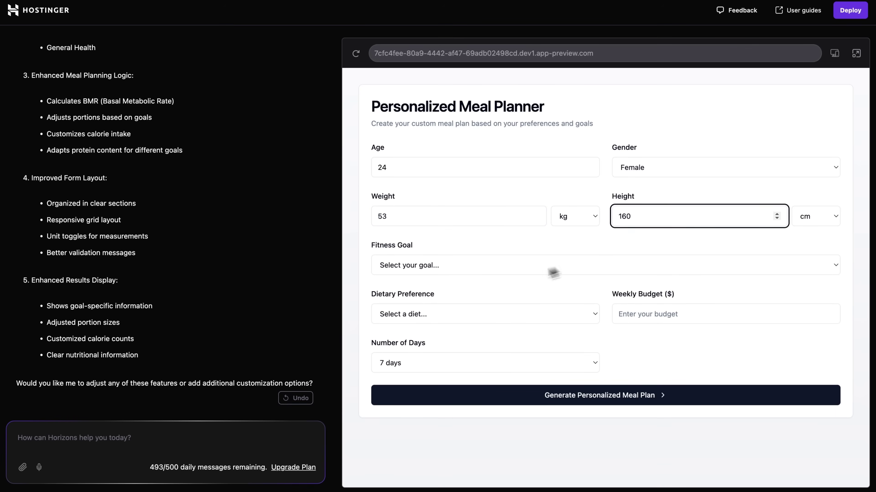
pyautogui.click(496, 268)
pyautogui.click(466, 293)
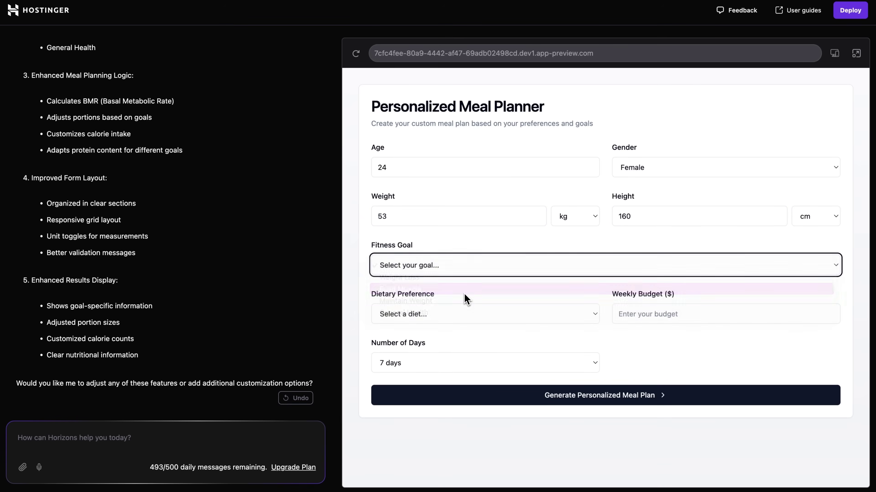
# - Set the dietary preference to Vegan and the weekly budget to 100 dollars
pyautogui.click(462, 321)
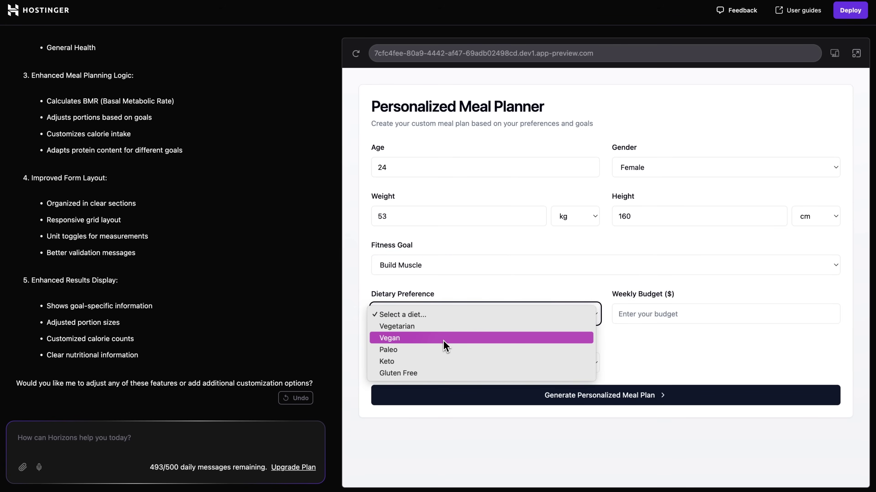
pyautogui.click(423, 339)
pyautogui.click(709, 316)
pyautogui.write('100')
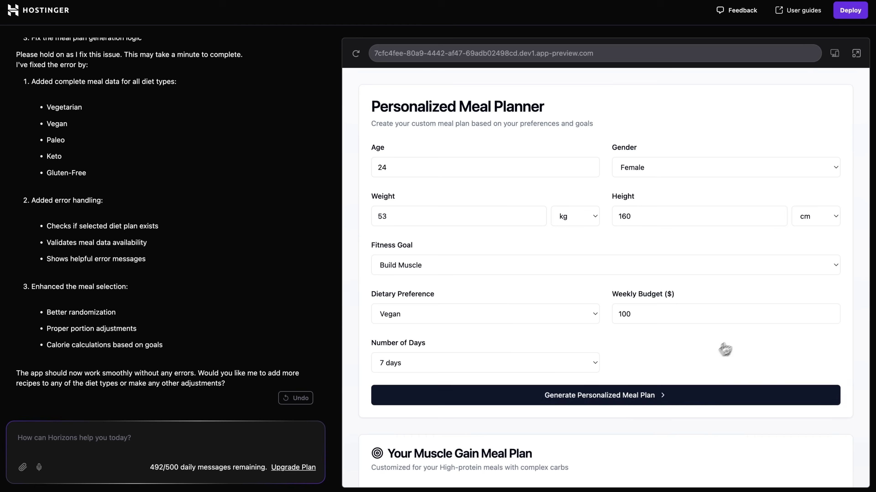
# - Examine the generated muscle gain meal plan, focusing on the Tempeh Stir-Fry's calories, price, preparation time and ingredients
pyautogui.scroll(-8, 707, 341)
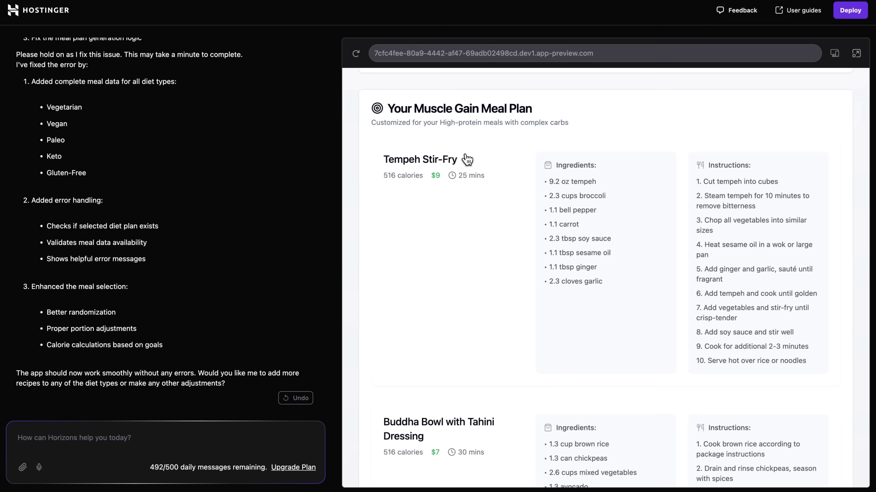
pyautogui.scroll(-5, 456, 204)
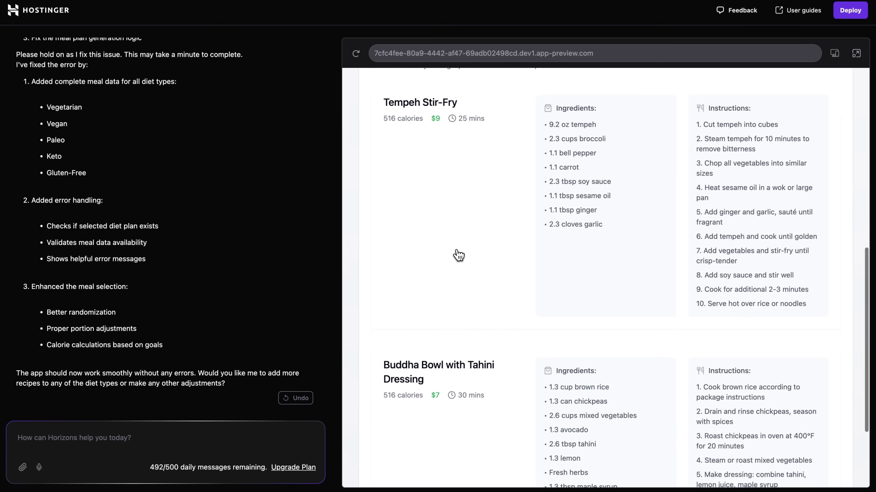
pyautogui.scroll(6, 458, 255)
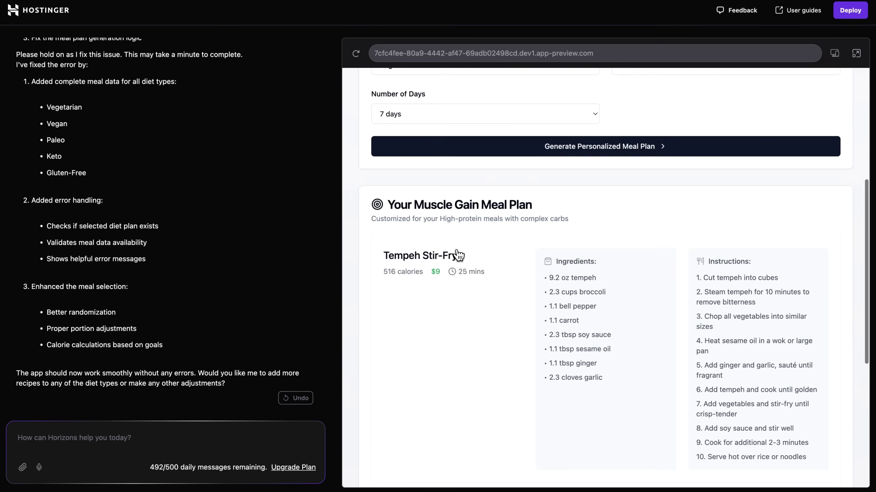
pyautogui.moveTo(550, 169); pyautogui.dragTo(326, 158)
pyautogui.click(449, 250)
pyautogui.scroll(-1, 485, 254)
pyautogui.scroll(4, 485, 254)
pyautogui.scroll(-2, 485, 255)
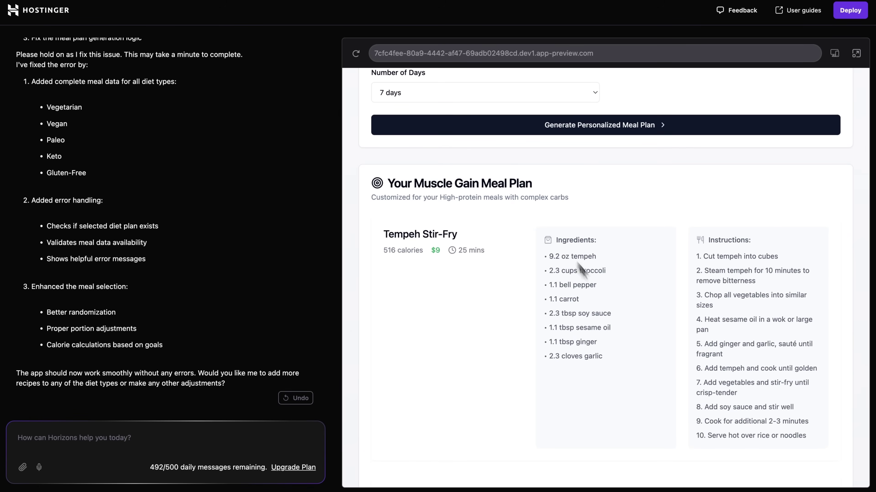
# - Review the cooking instructions of the Tempeh Stir-Fry and the full recipe of the Buddha Bowl with Tahini Dressing
pyautogui.scroll(-4, 574, 310)
pyautogui.scroll(1, 568, 328)
pyautogui.scroll(-2, 469, 316)
pyautogui.scroll(4, 481, 343)
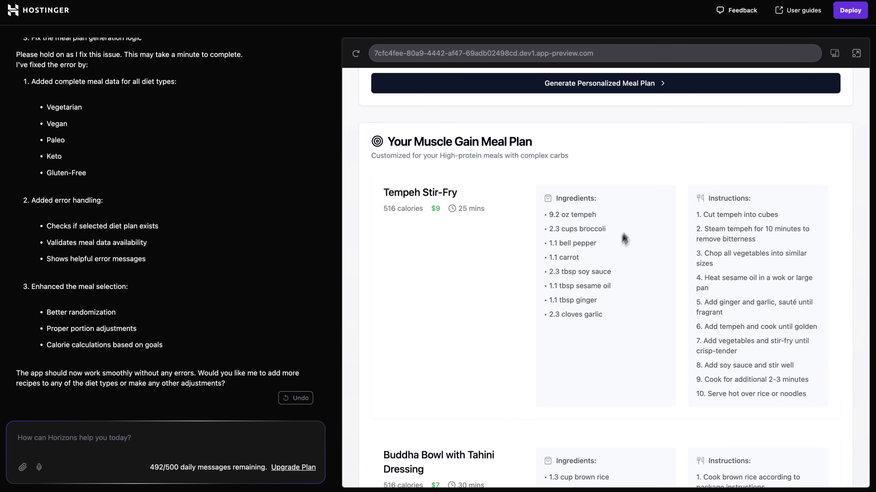
pyautogui.scroll(-8, 763, 235)
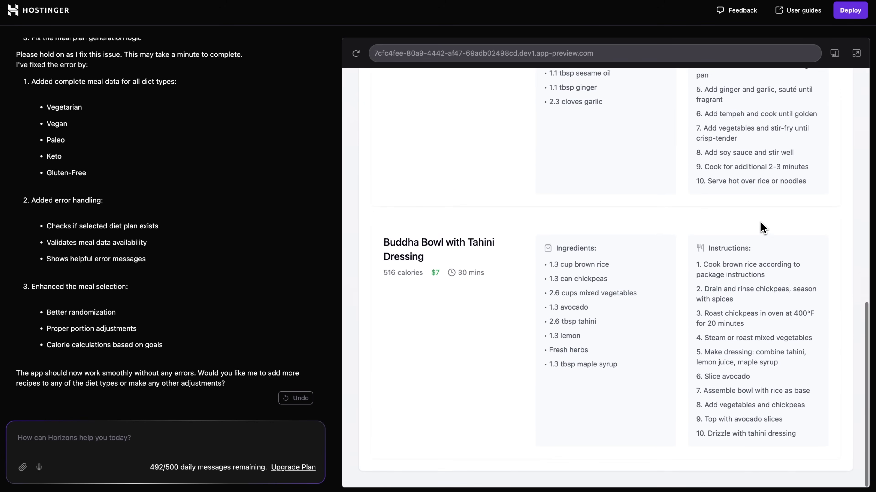
# - Ask the AI builder to make the app more modern, add bold headers and nice popping colors, and work on the overall aesthetic
pyautogui.scroll(16, 763, 228)
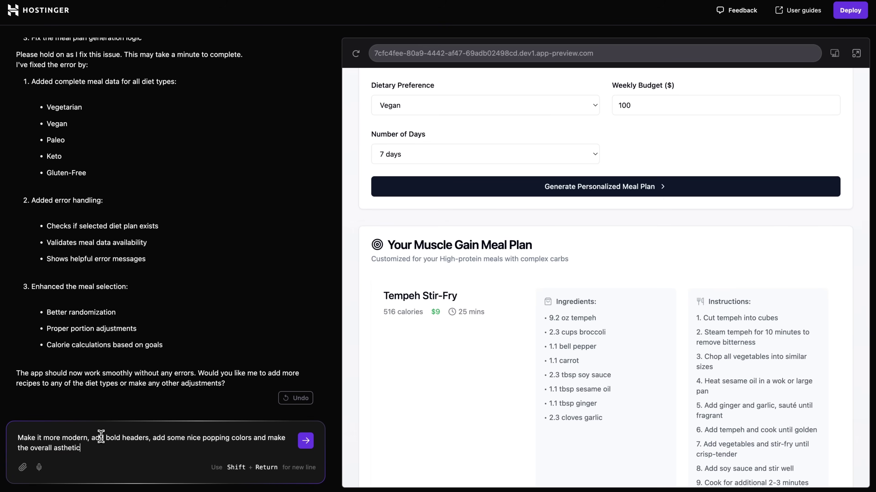
pyautogui.press('Return')
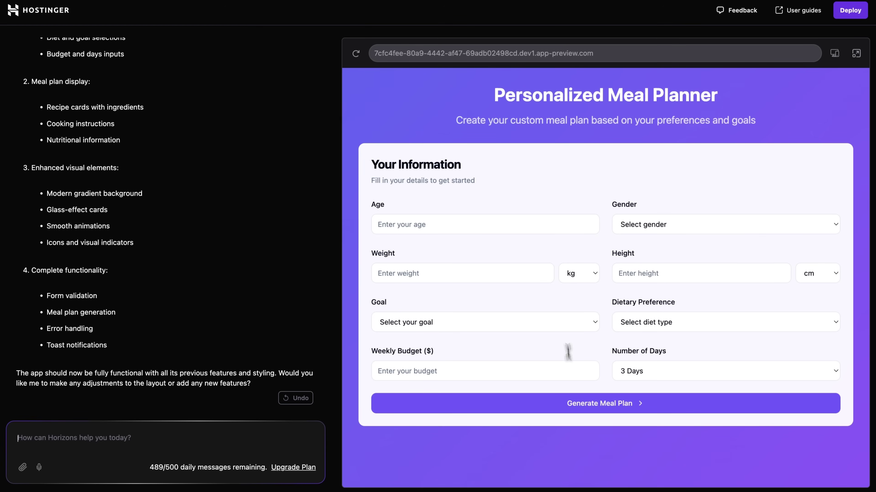
# - Fill in the body data with age 23, gender Female, weight 53 kg and height 160 cm
pyautogui.click(453, 229)
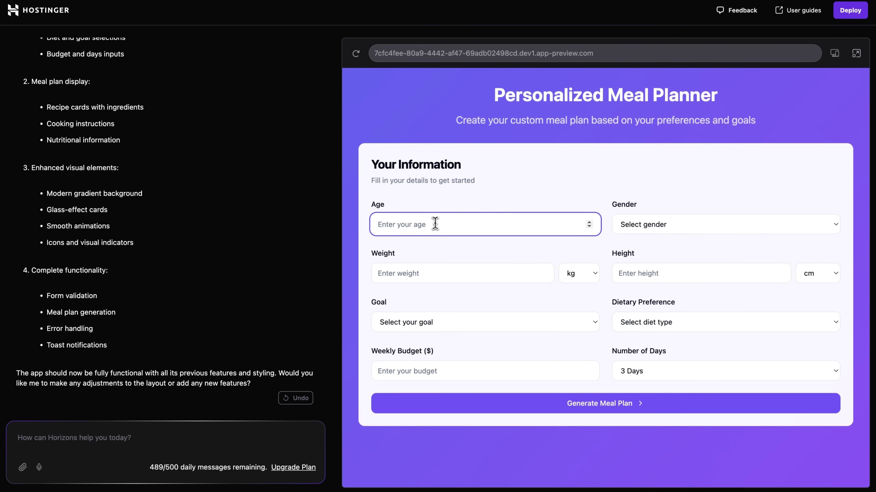
pyautogui.write('23')
pyautogui.click(712, 224)
pyautogui.click(650, 251)
pyautogui.click(385, 278)
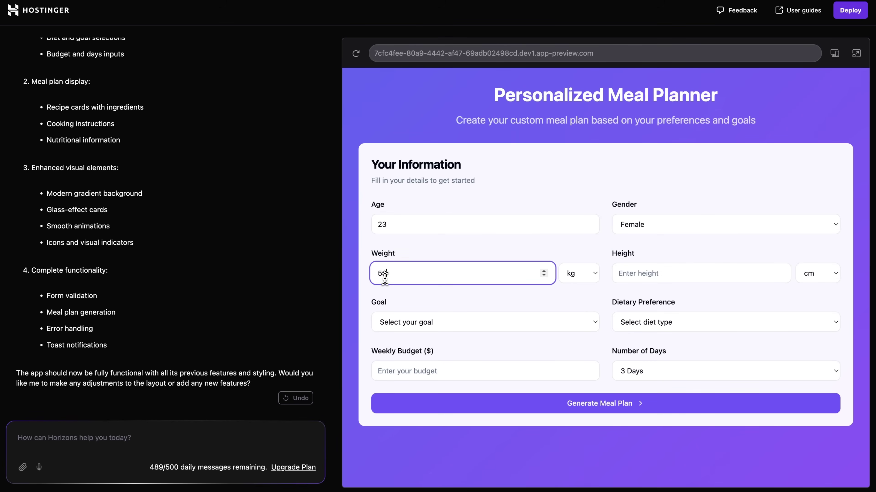
pyautogui.click(674, 274)
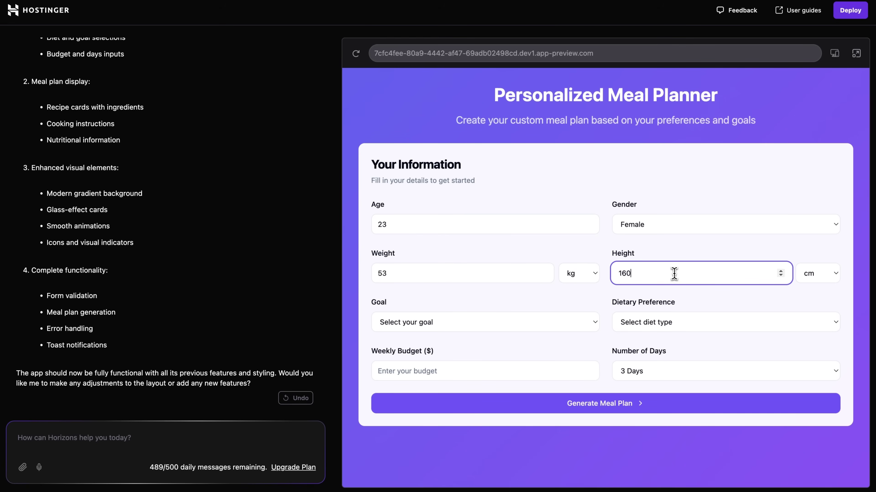
# - Generate a meal plan with the goal Weight Loss, a Vegetarian diet and a weekly budget of 100 dollars
pyautogui.click(594, 322)
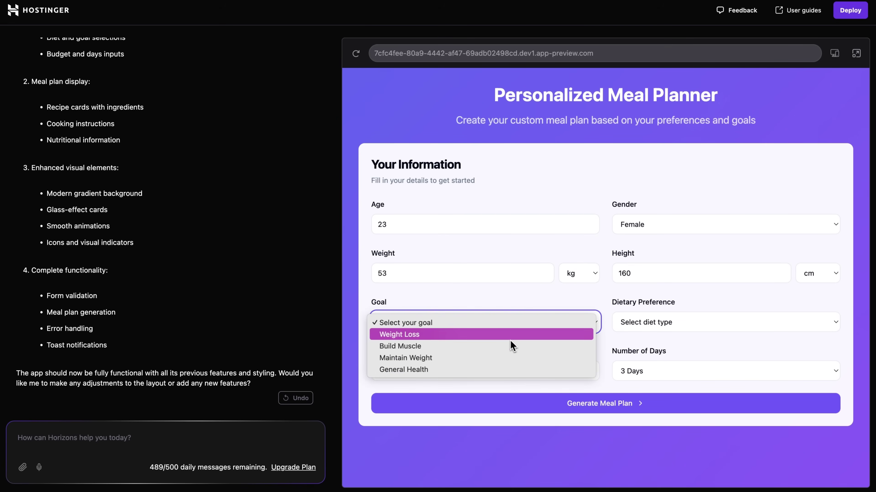
pyautogui.click(510, 336)
pyautogui.click(683, 322)
pyautogui.click(684, 335)
pyautogui.click(478, 370)
pyautogui.write('100')
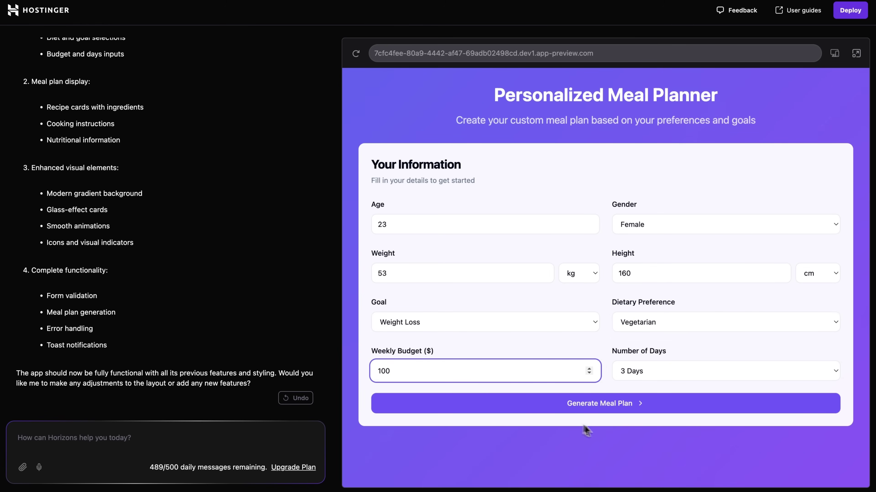
pyautogui.click(596, 405)
# - Examine the redesigned form and the generated vegetarian recipe cards, including their ingredients, instructions, calories, prices and preparation times
pyautogui.scroll(-10, 689, 356)
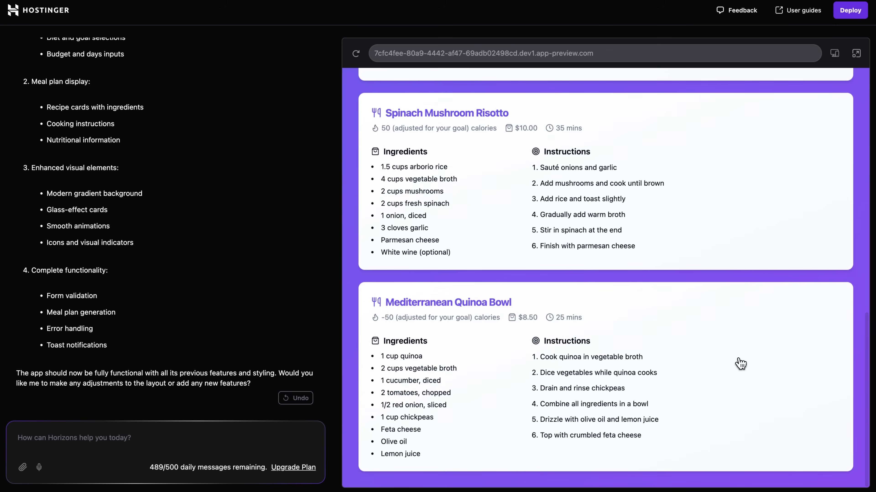
pyautogui.scroll(5, 740, 363)
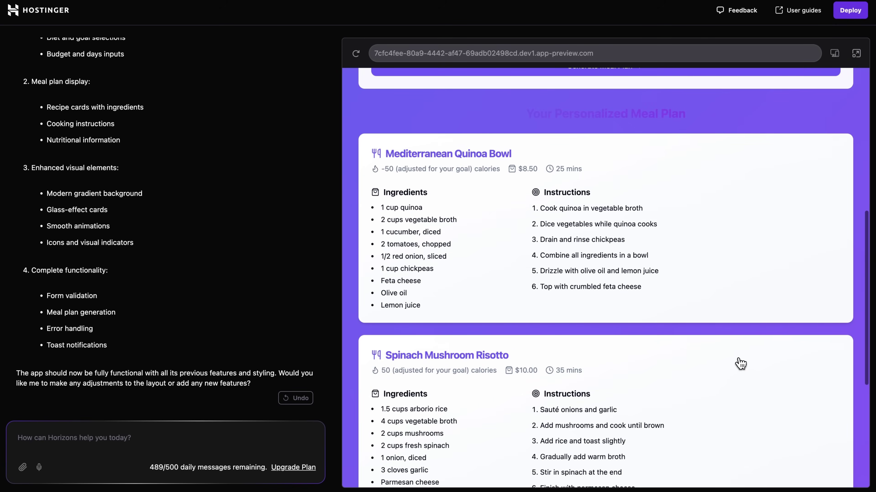
pyautogui.scroll(-7, 740, 363)
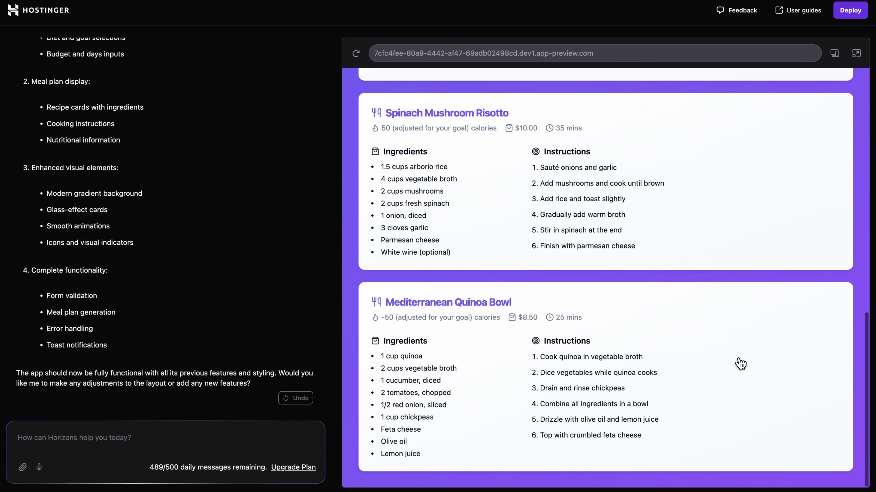
pyautogui.scroll(10, 740, 363)
pyautogui.scroll(-10, 740, 363)
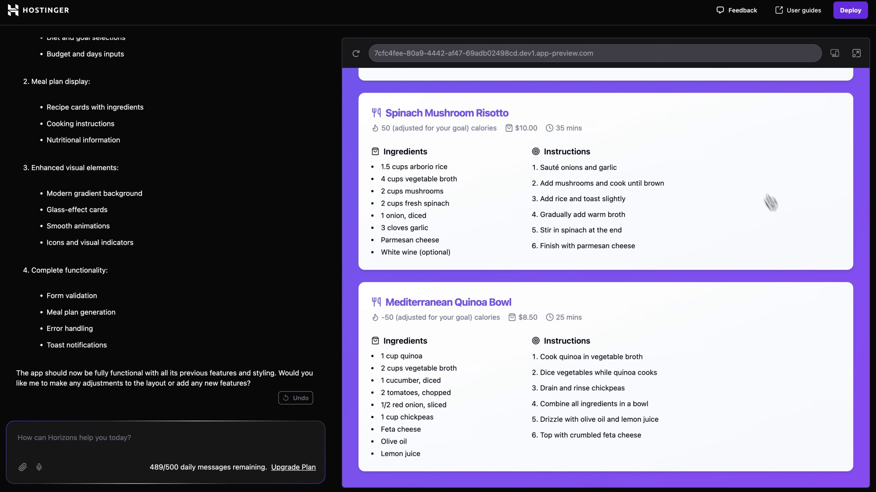
pyautogui.scroll(10, 788, 250)
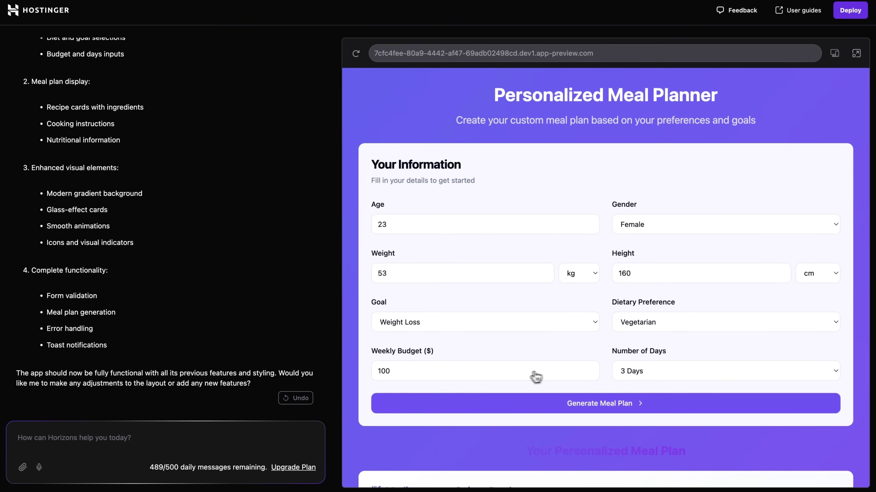
pyautogui.scroll(-3, 536, 377)
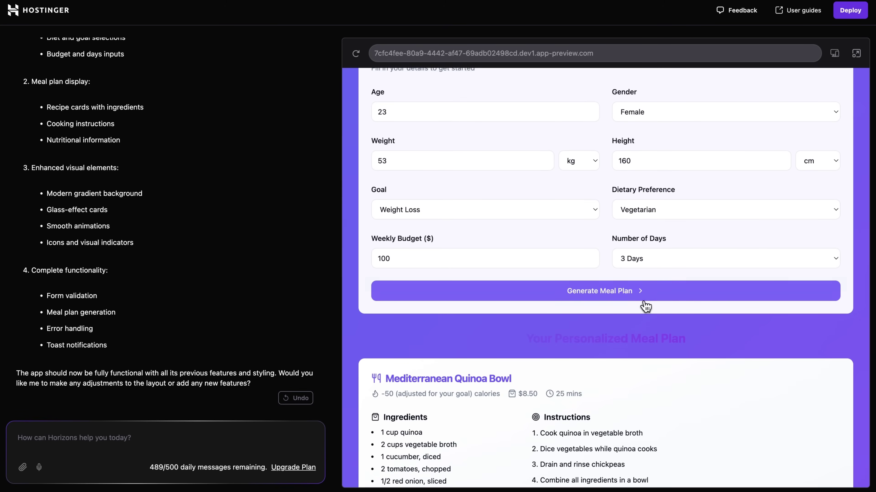
pyautogui.click(672, 297)
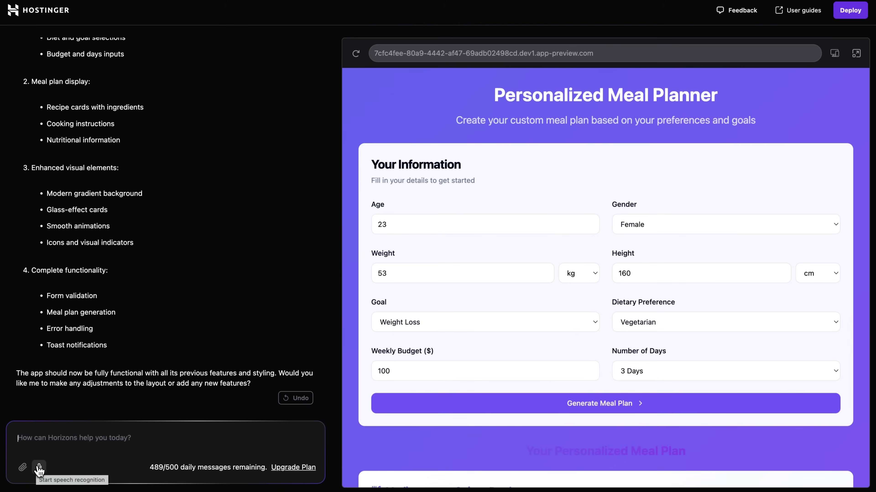
# - Try out voice input by allowing microphone access this time and dictating a trial prompt, and clear the dictated text
pyautogui.click(39, 468)
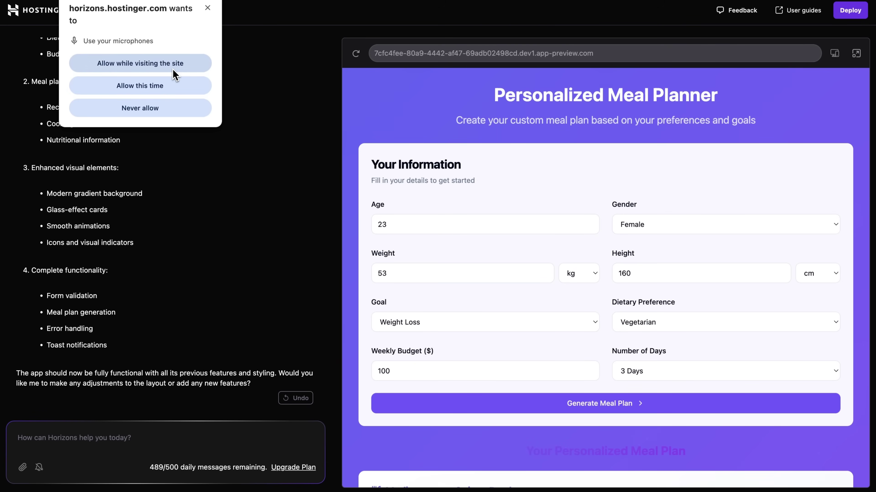
pyautogui.click(167, 90)
pyautogui.write('and then you can just use')
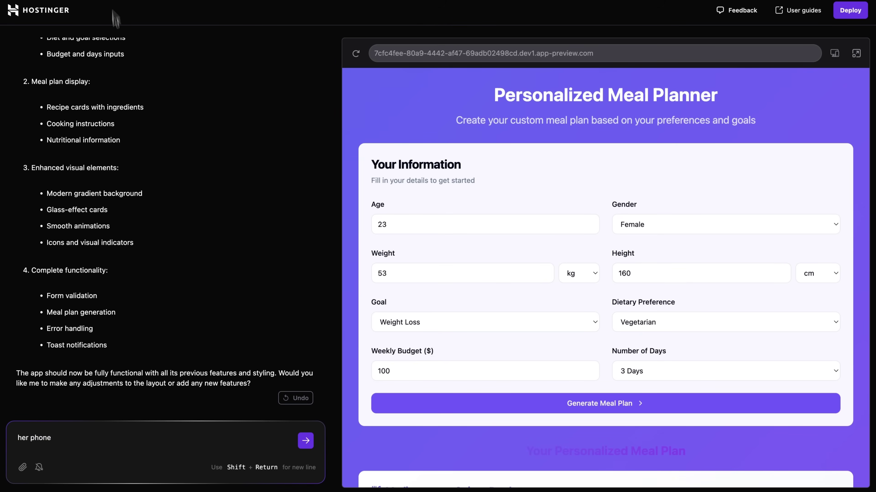
pyautogui.write(' the')
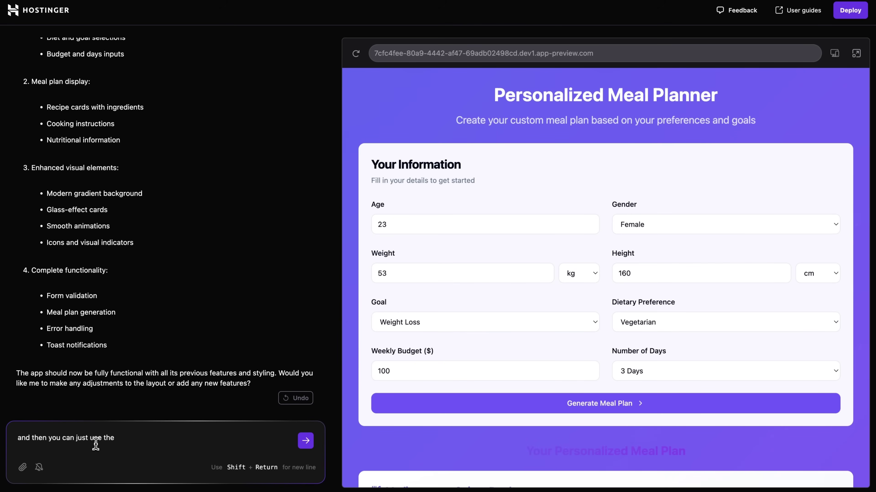
pyautogui.write(' microphone to write a prompt as you can see it is doing right')
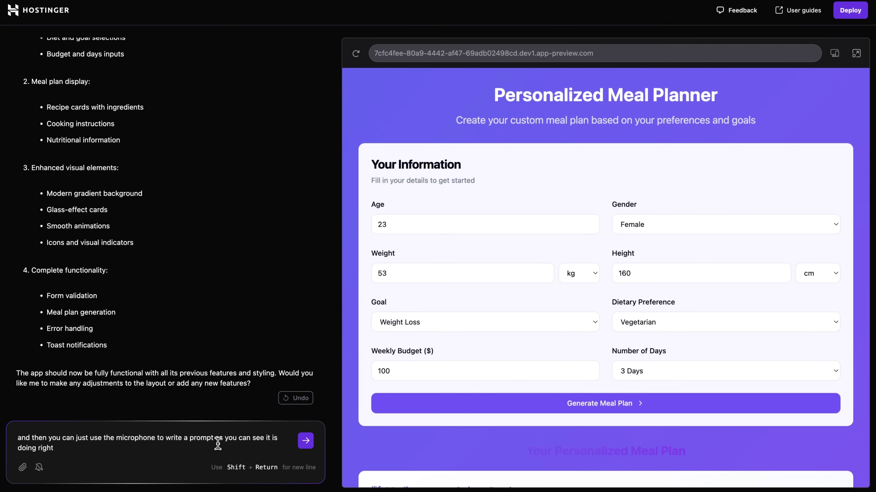
pyautogui.write(" now we're going to")
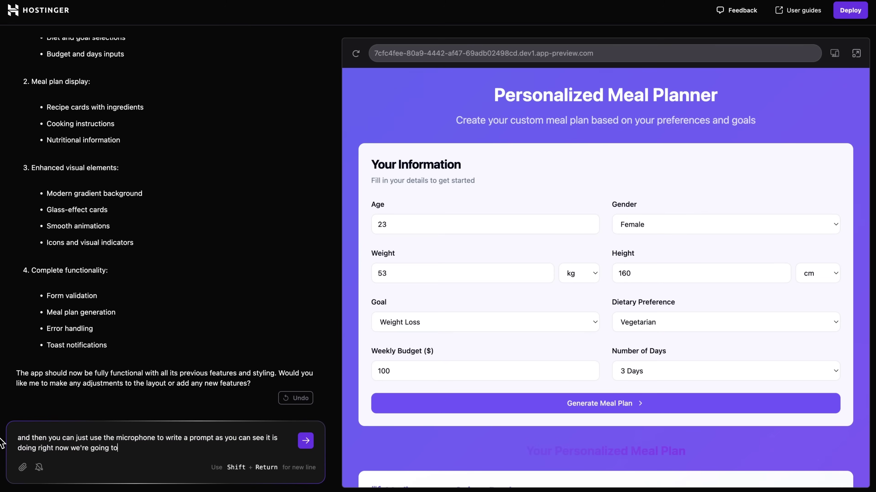
pyautogui.write(" delete that cuz we don't need it")
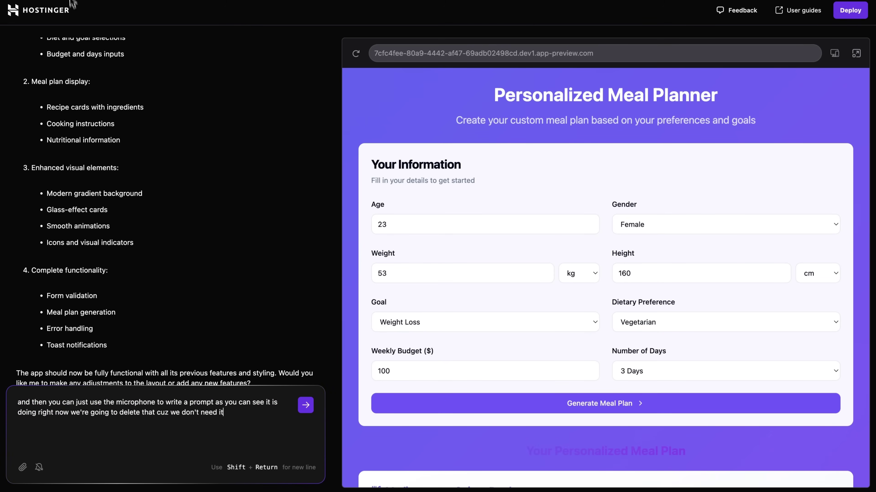
pyautogui.click(74, 4)
pyautogui.click(192, 59)
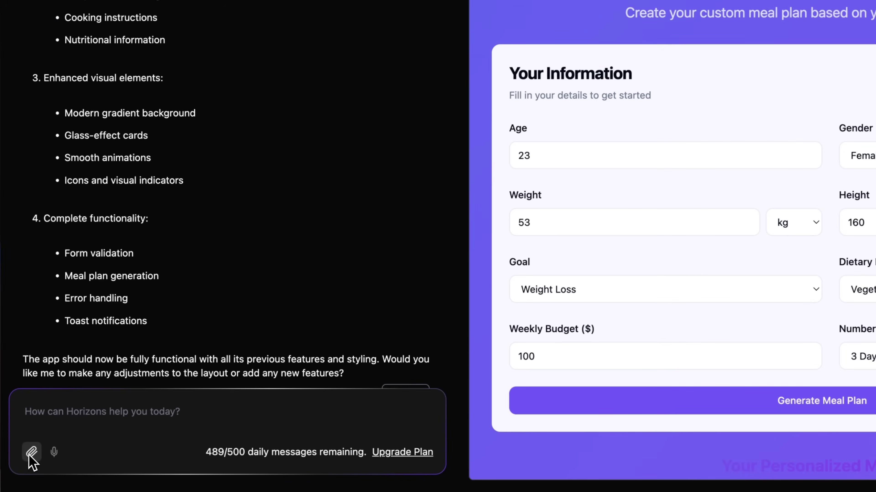
pyautogui.click(22, 461)
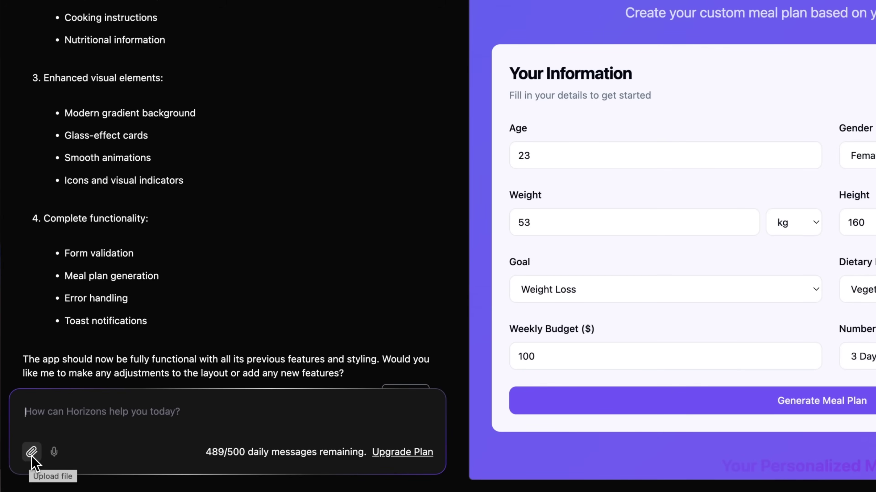
pyautogui.click(32, 455)
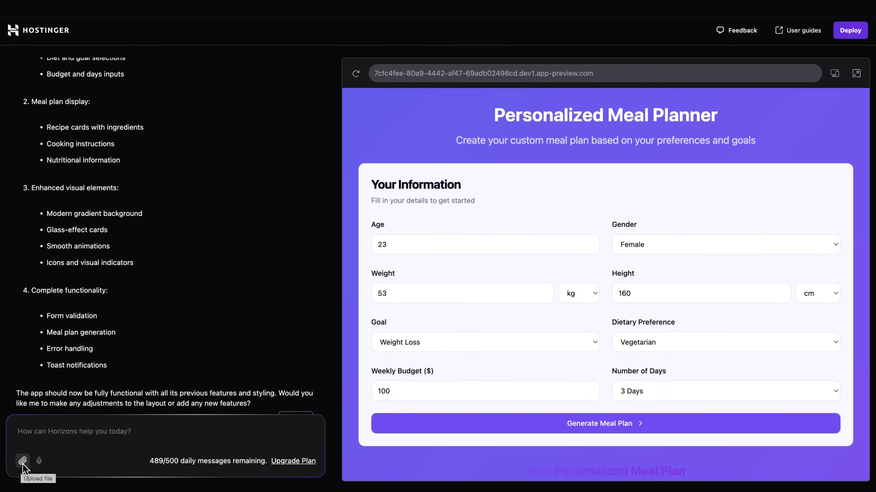
pyautogui.click(22, 466)
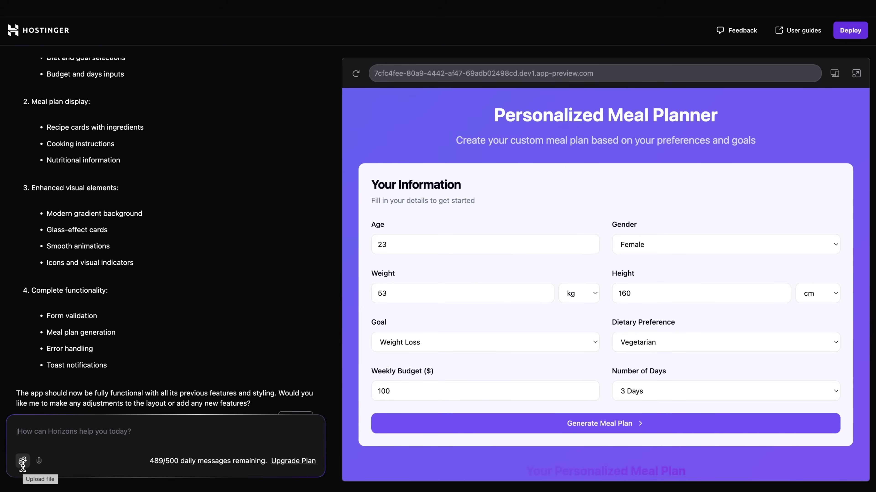
pyautogui.scroll(-3, 385, 278)
pyautogui.scroll(3, 385, 276)
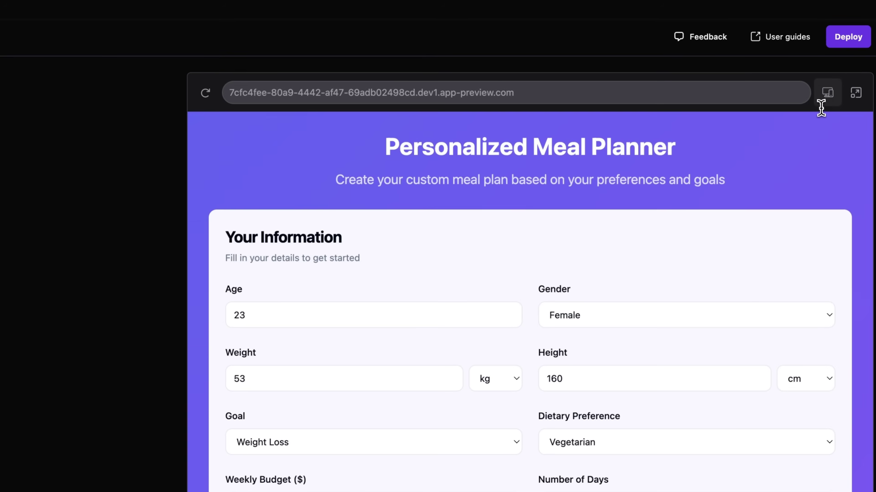
# - Deploy the meal planner web app and open the live site at its published domain
pyautogui.click(846, 43)
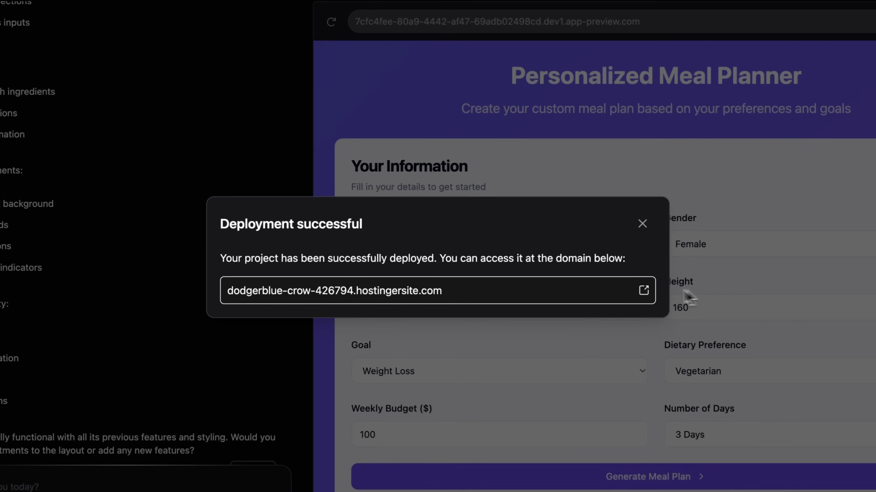
pyautogui.click(643, 291)
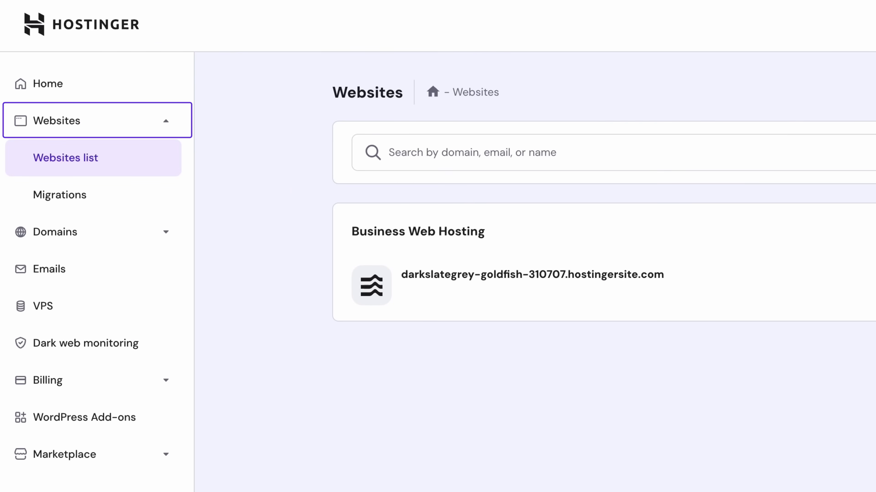
# - Open the web app for editing from the Hostinger websites list and ask the AI builder to change the color from purple to pink
pyautogui.press('Tab')
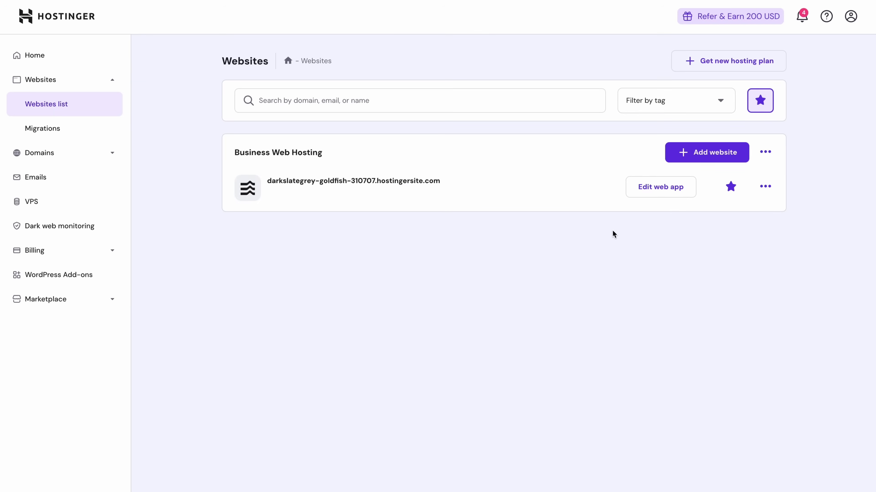
pyautogui.click(675, 193)
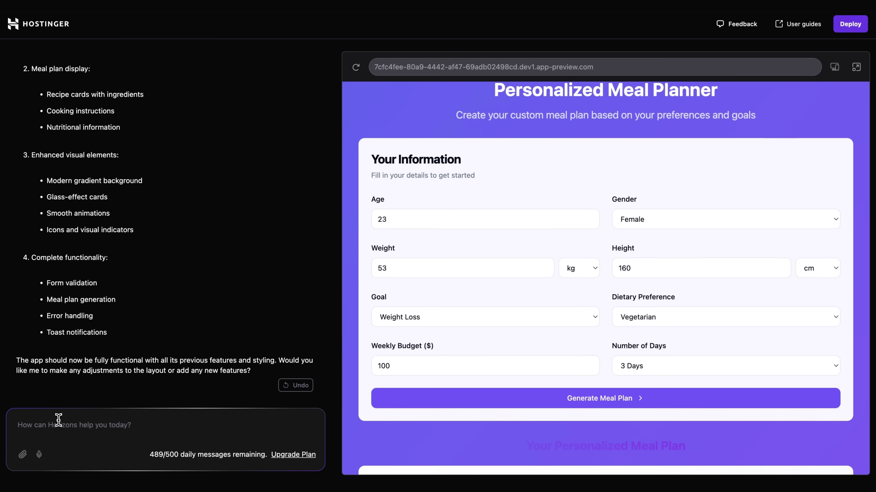
pyautogui.write('Ch')
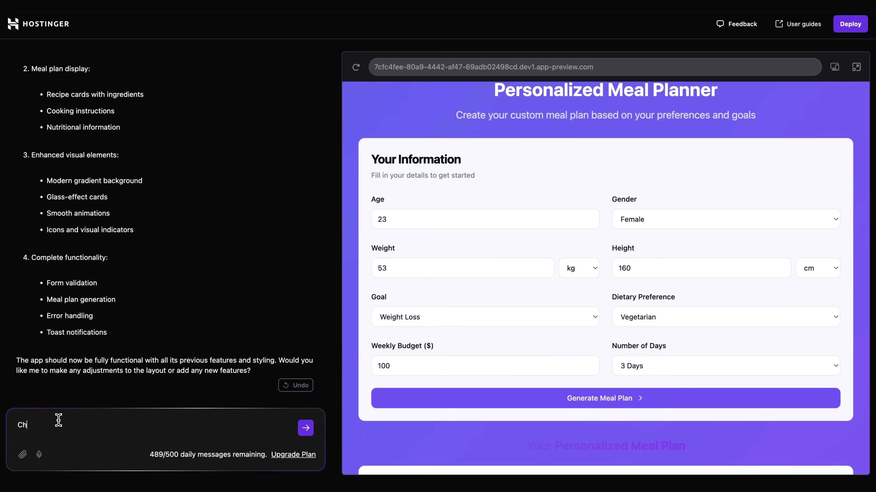
pyautogui.write('ang')
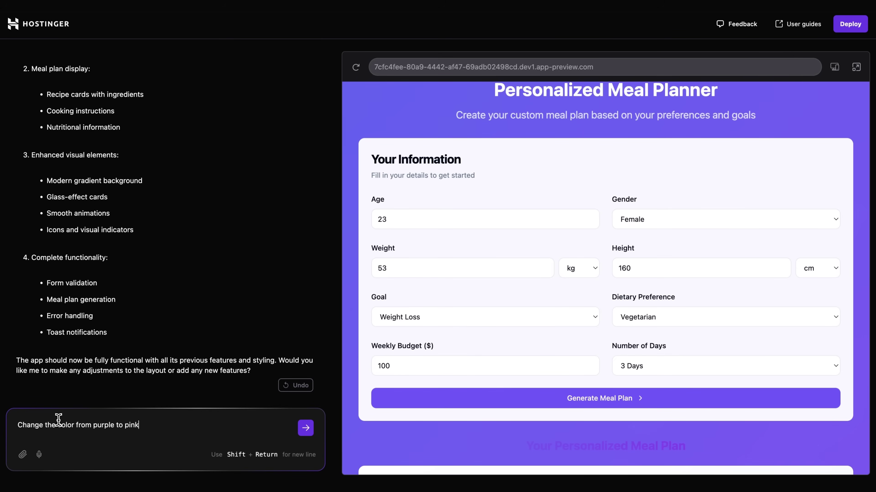
pyautogui.write('e the color from purple to pink')
pyautogui.press('Return')
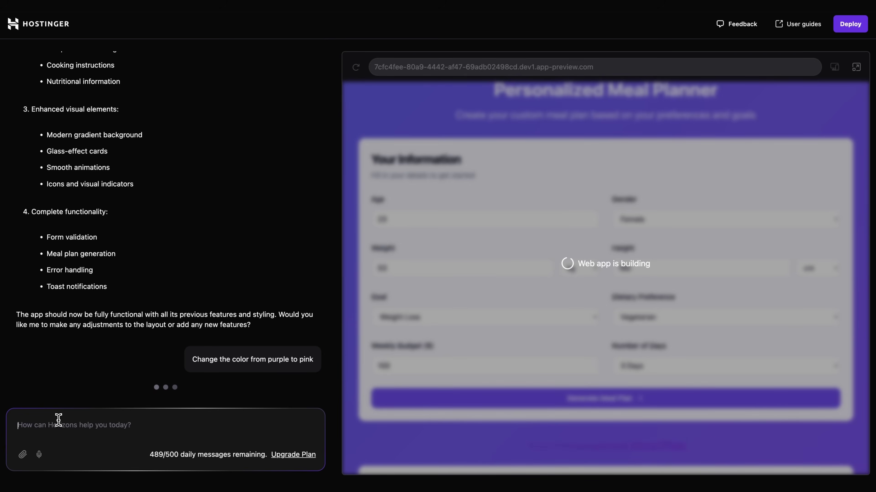